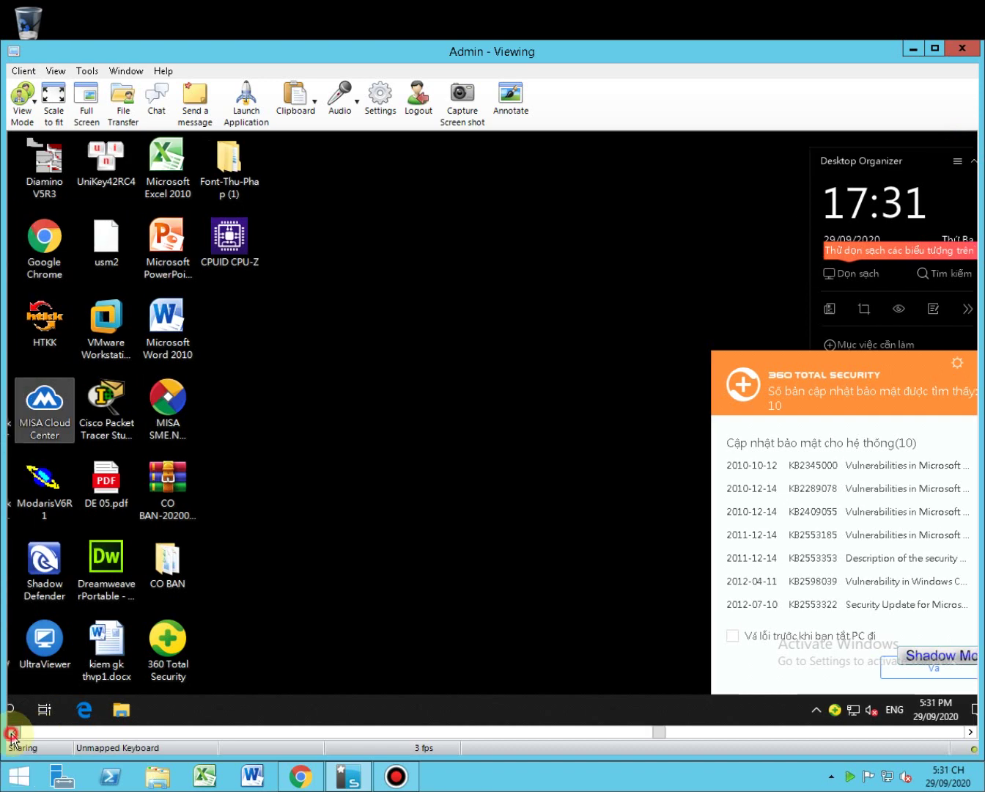
Open the Apps & features page in Windows Settings on the remote computer
click(14, 732)
click(28, 708)
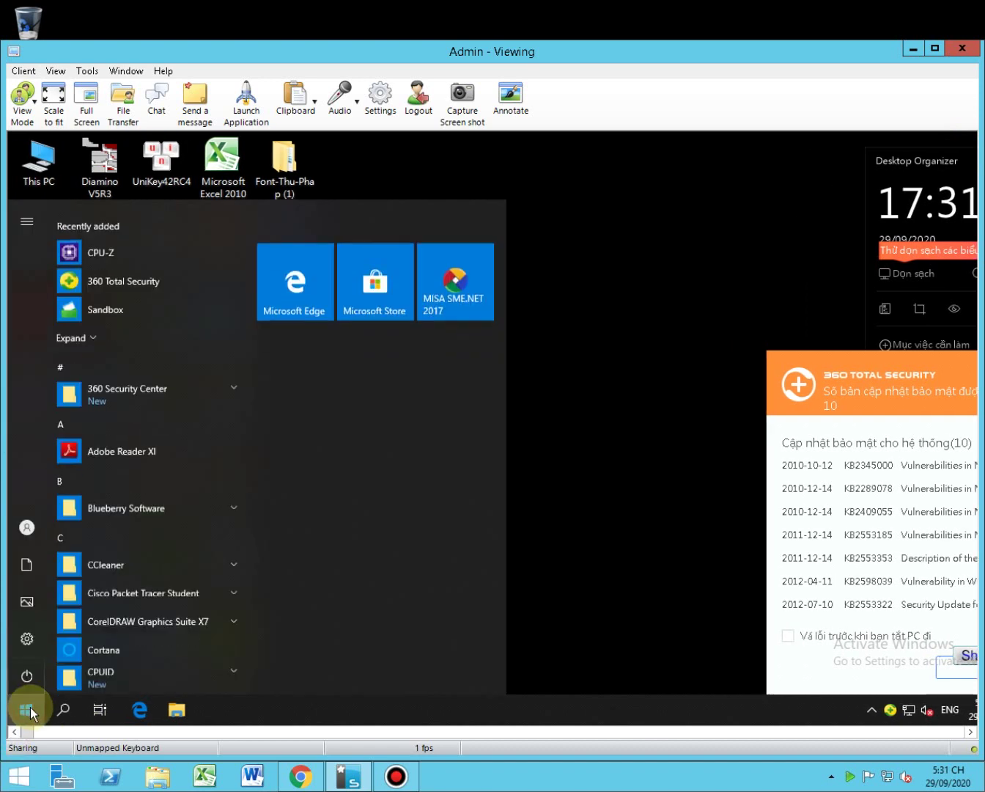
click(28, 709)
click(28, 709)
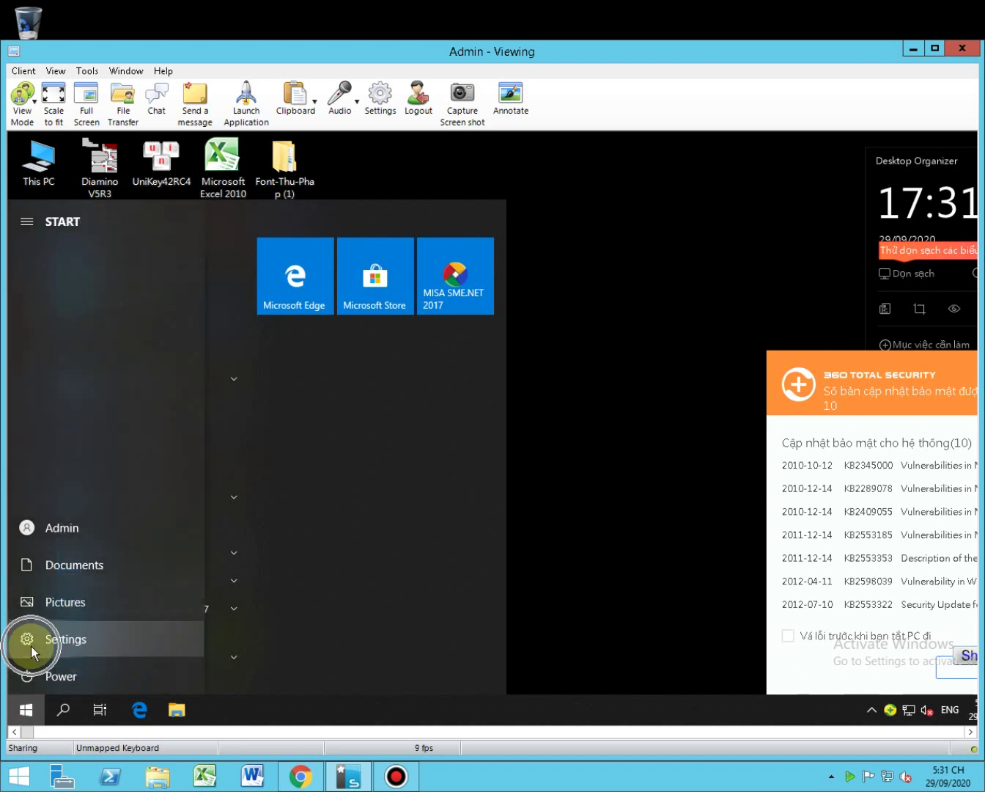
click(31, 646)
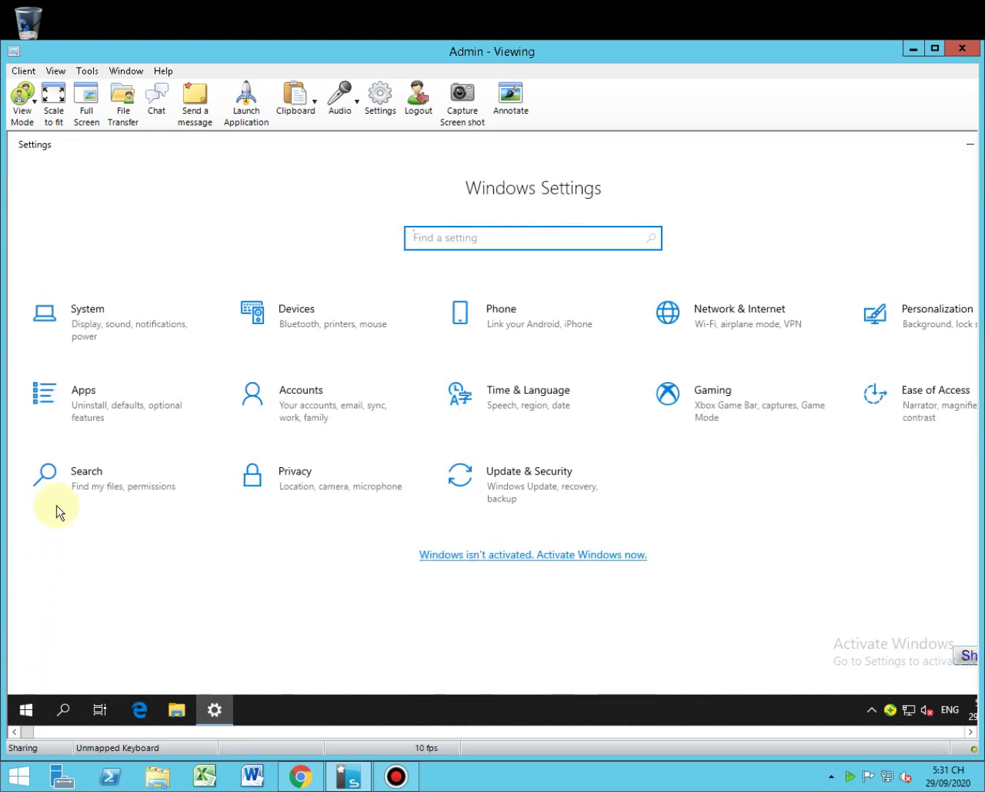
click(86, 418)
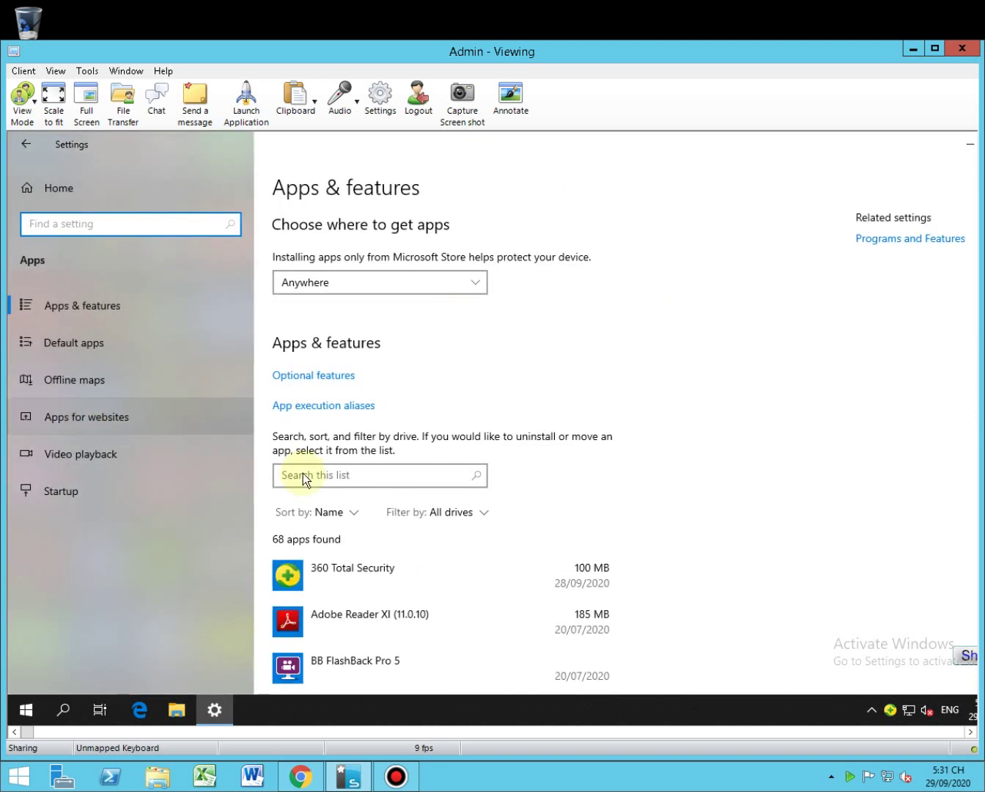
Start uninstalling 360 Total Security and continue the removal past the offers to keep or repair it
click(355, 571)
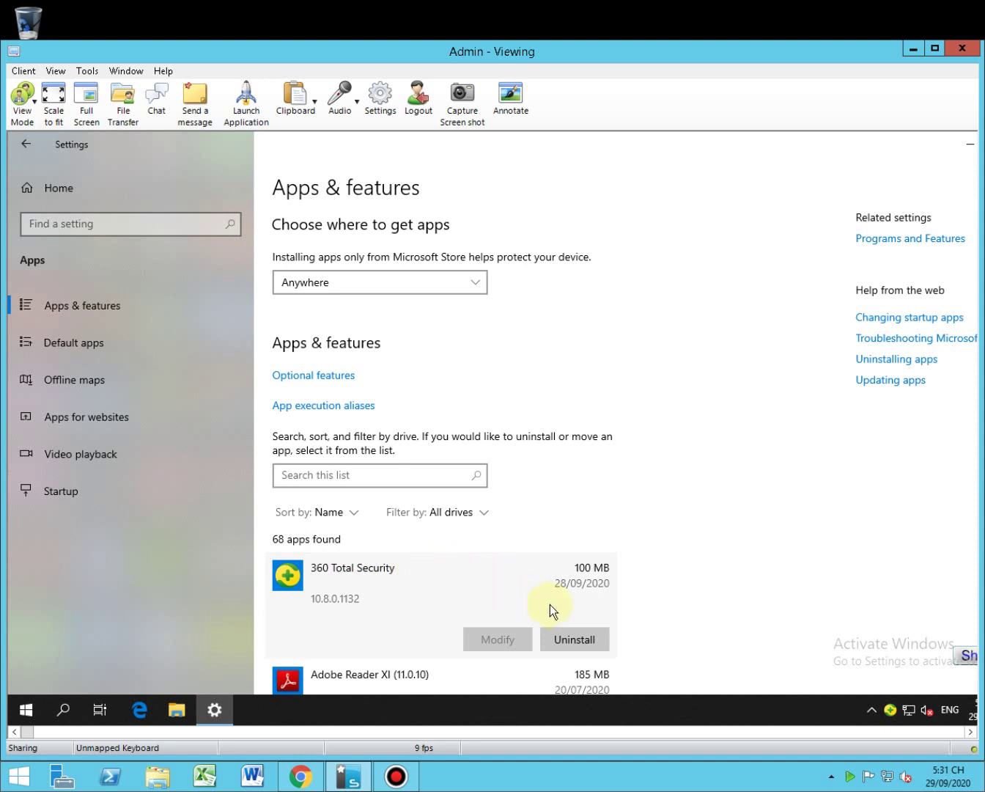
click(570, 638)
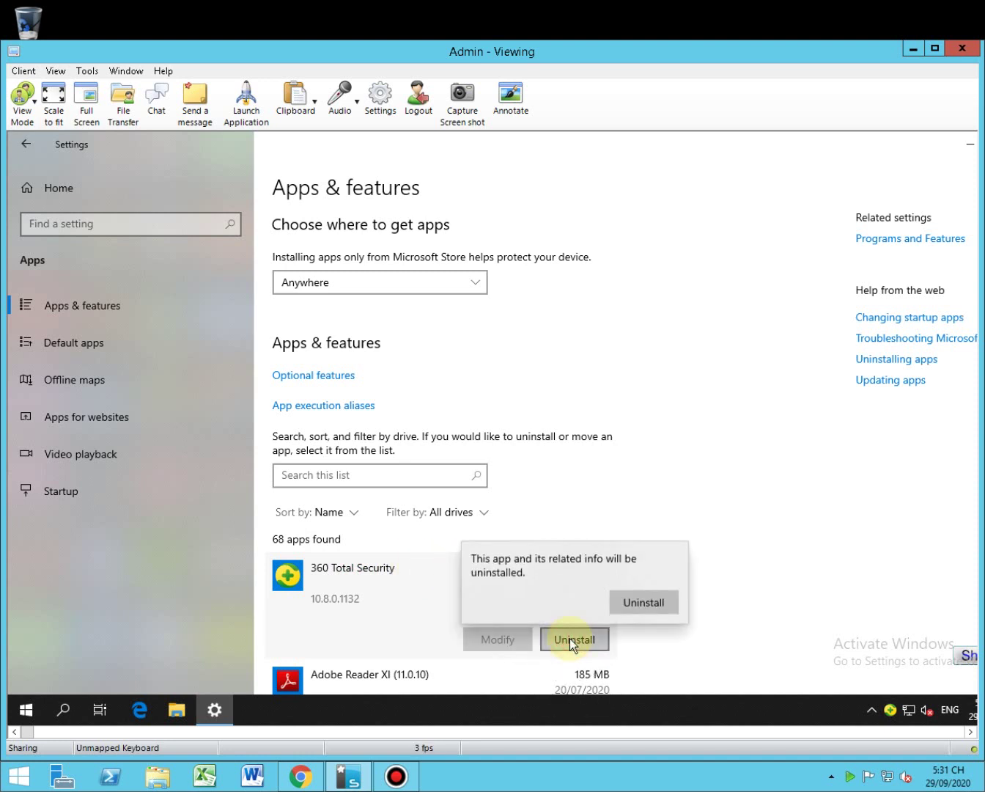
click(637, 603)
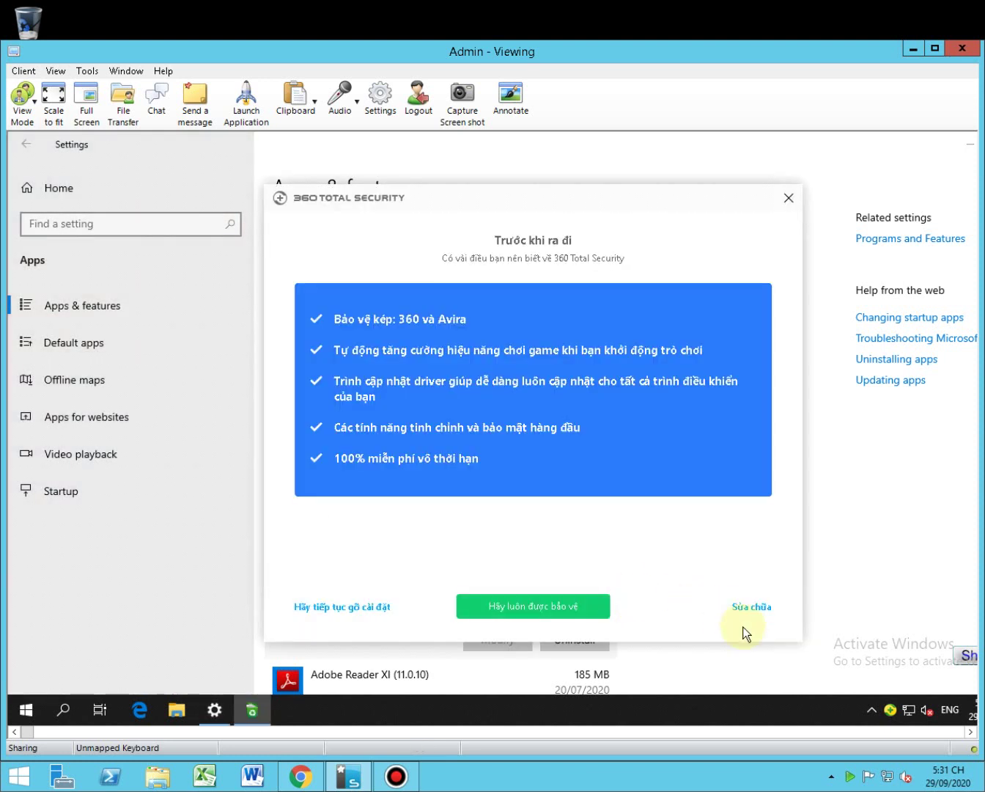
click(359, 608)
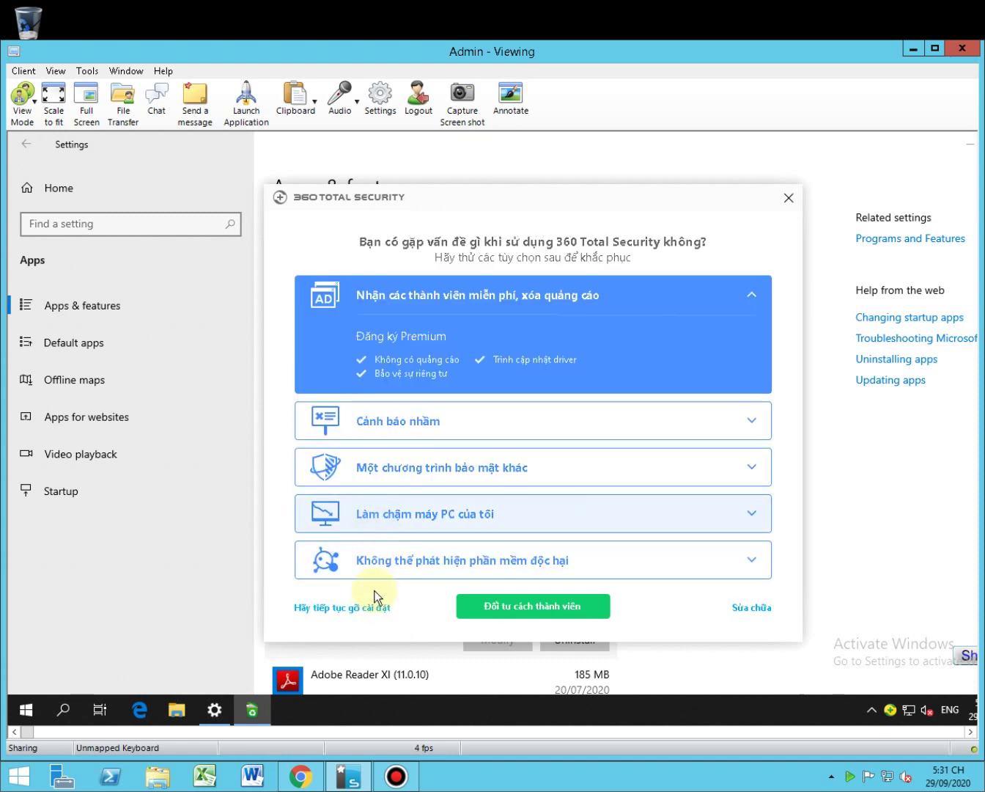
click(366, 607)
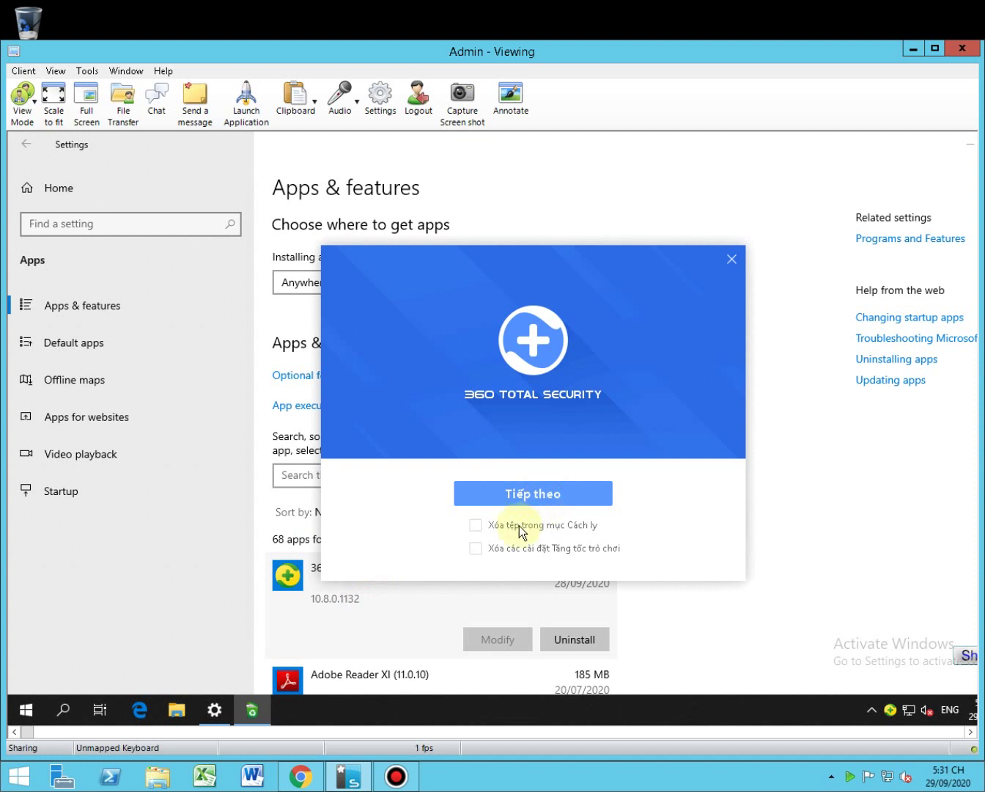
Choose to delete the quarantined files and game booster settings, and confirm the permanent removal of 360 Total Security
click(475, 524)
click(475, 546)
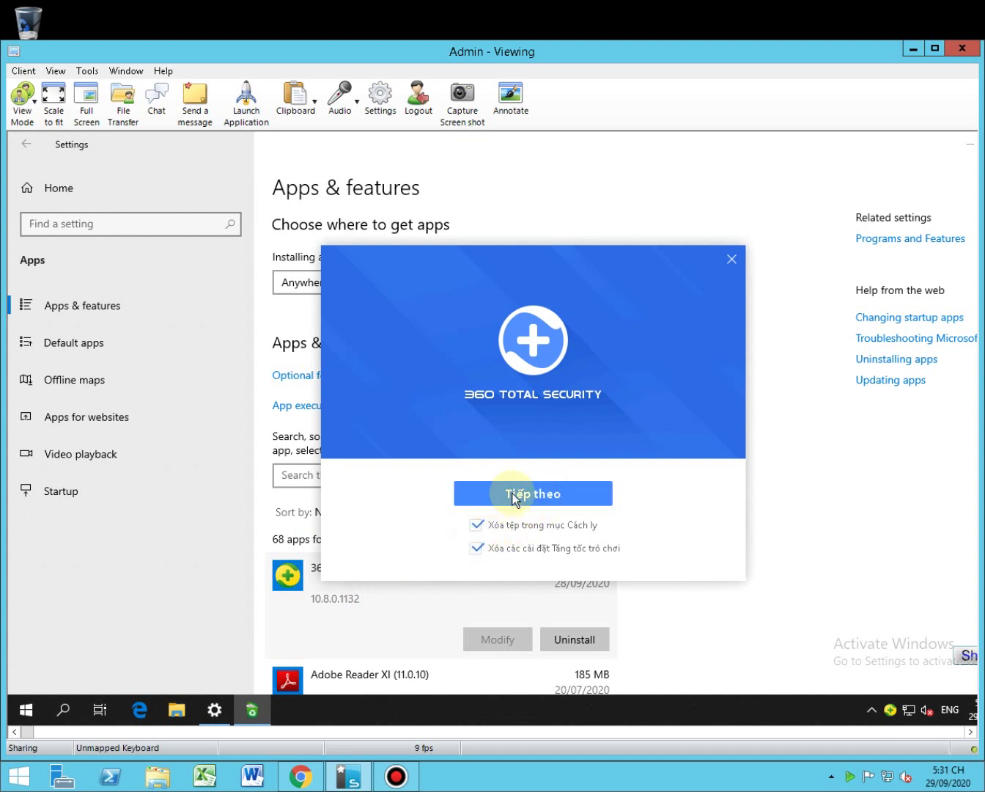
click(512, 493)
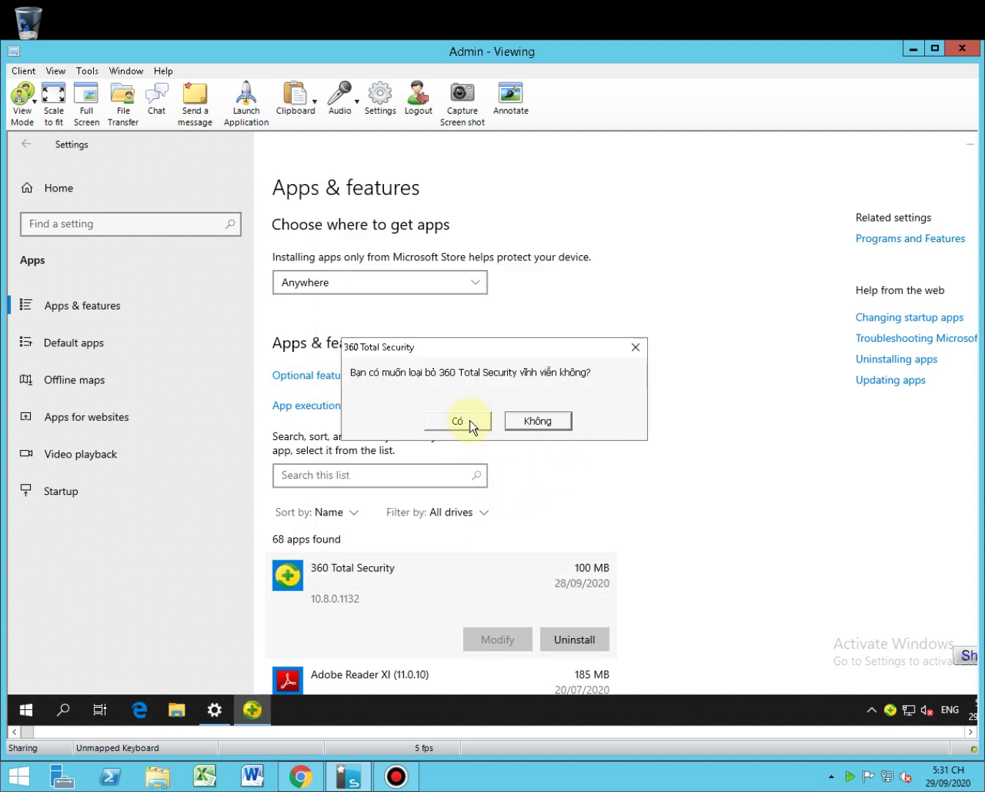
click(470, 419)
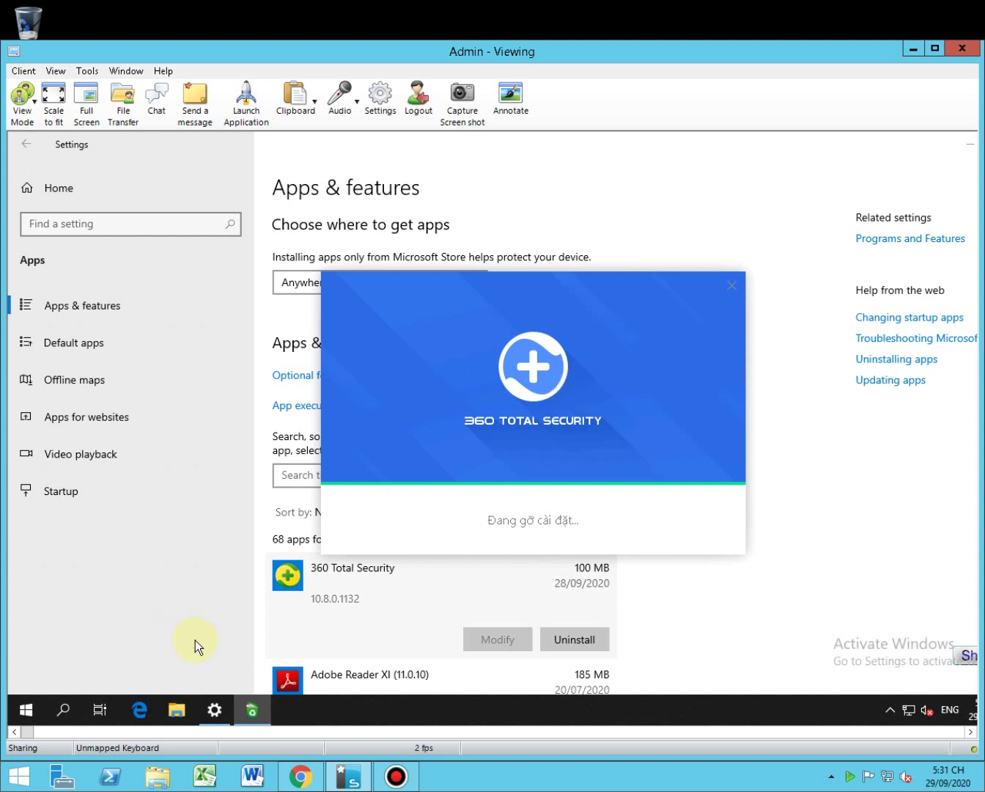
Minimize the Settings window and finish the 360 Total Security uninstaller without installing the new version
mouse_move(969, 154)
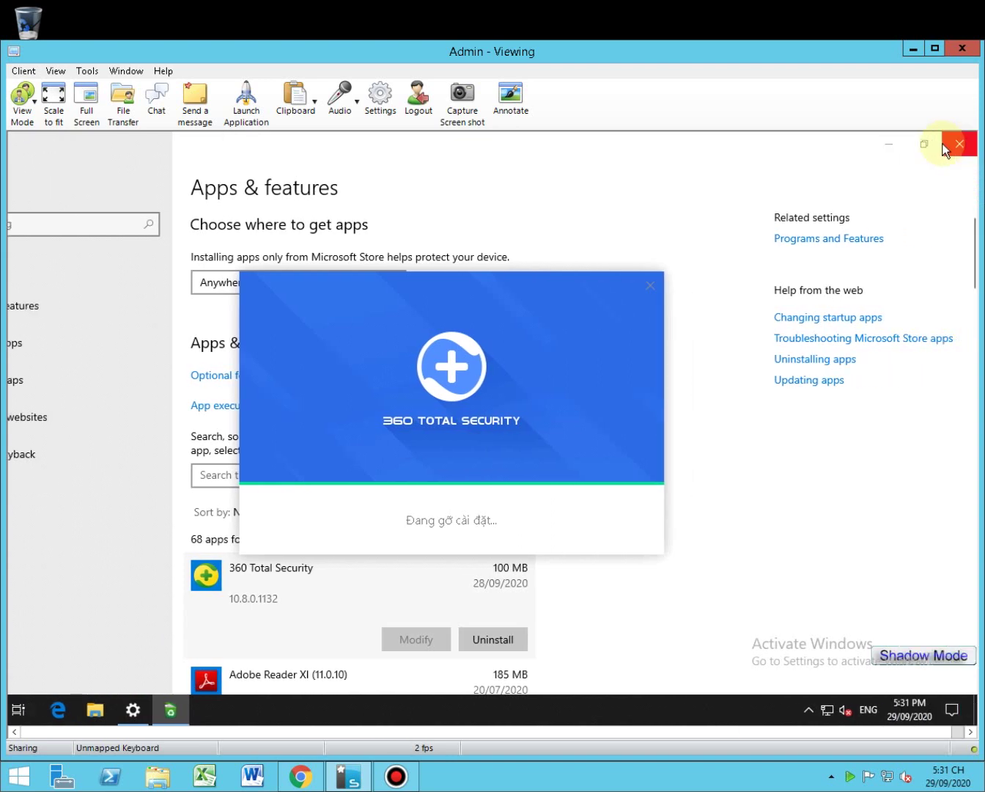
click(885, 145)
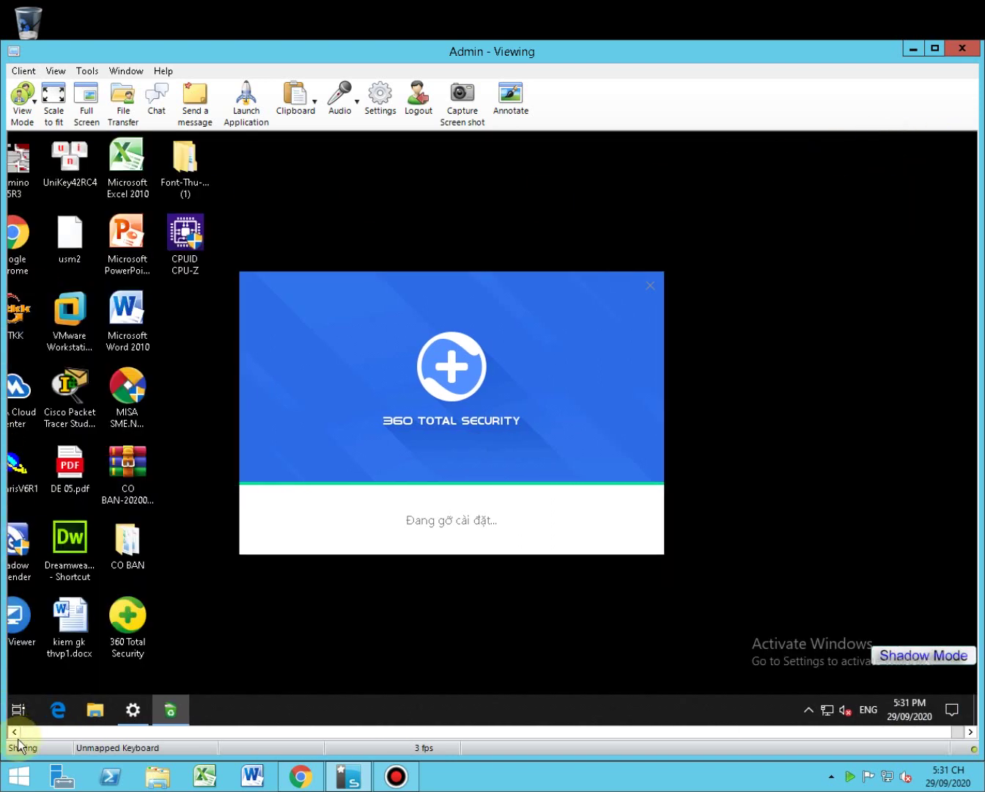
mouse_move(17, 239)
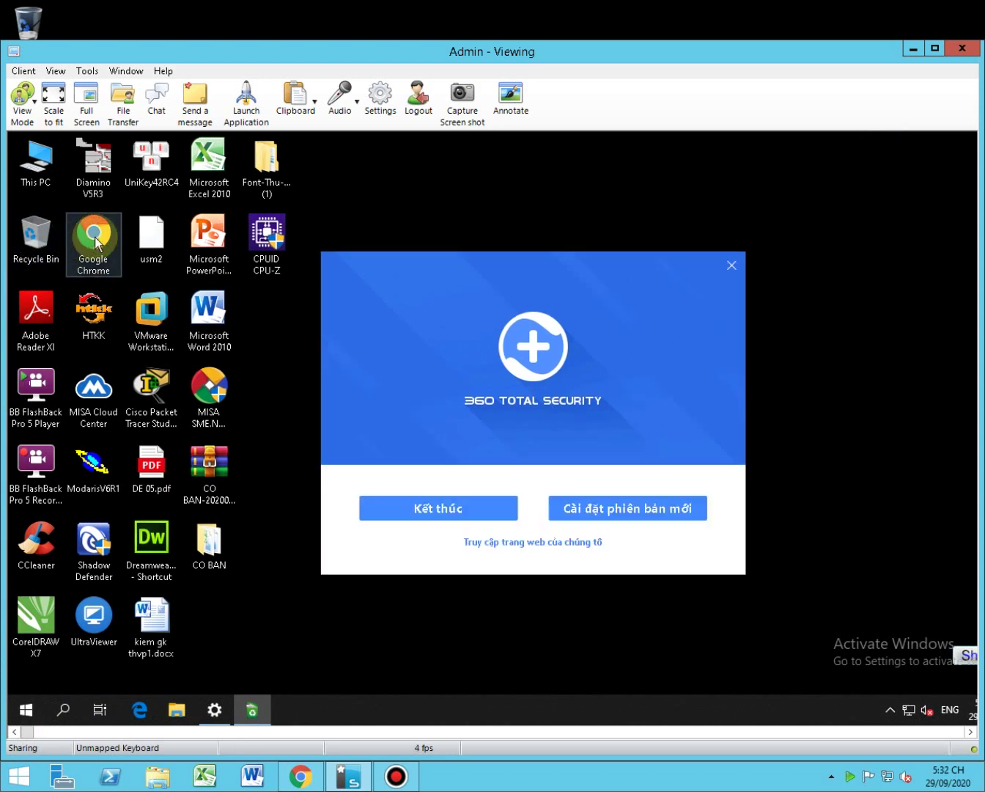
double_click(96, 241)
click(423, 508)
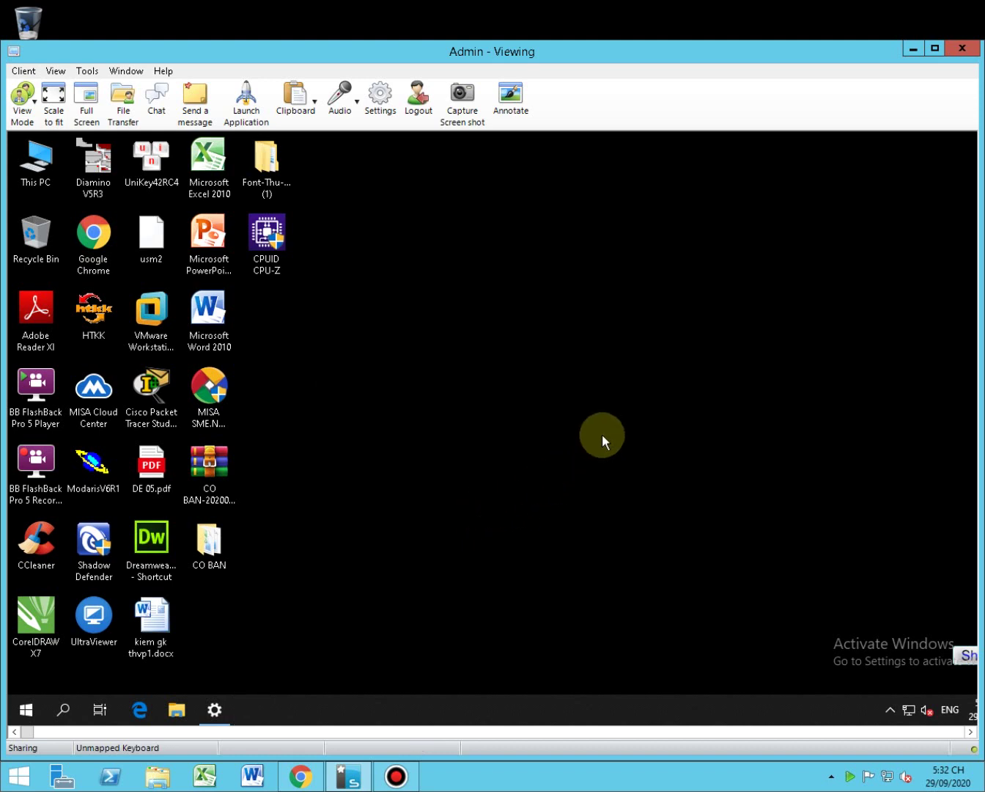
Close the Chrome window with the 360 Total Security uninstall page
click(103, 254)
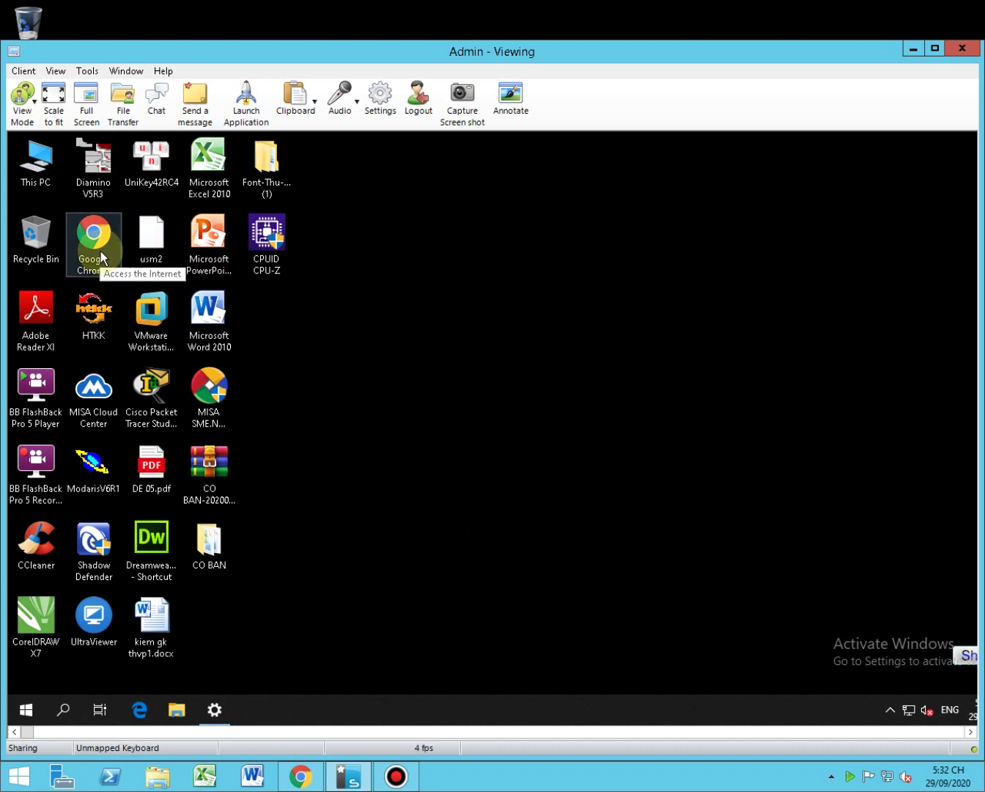
double_click(102, 254)
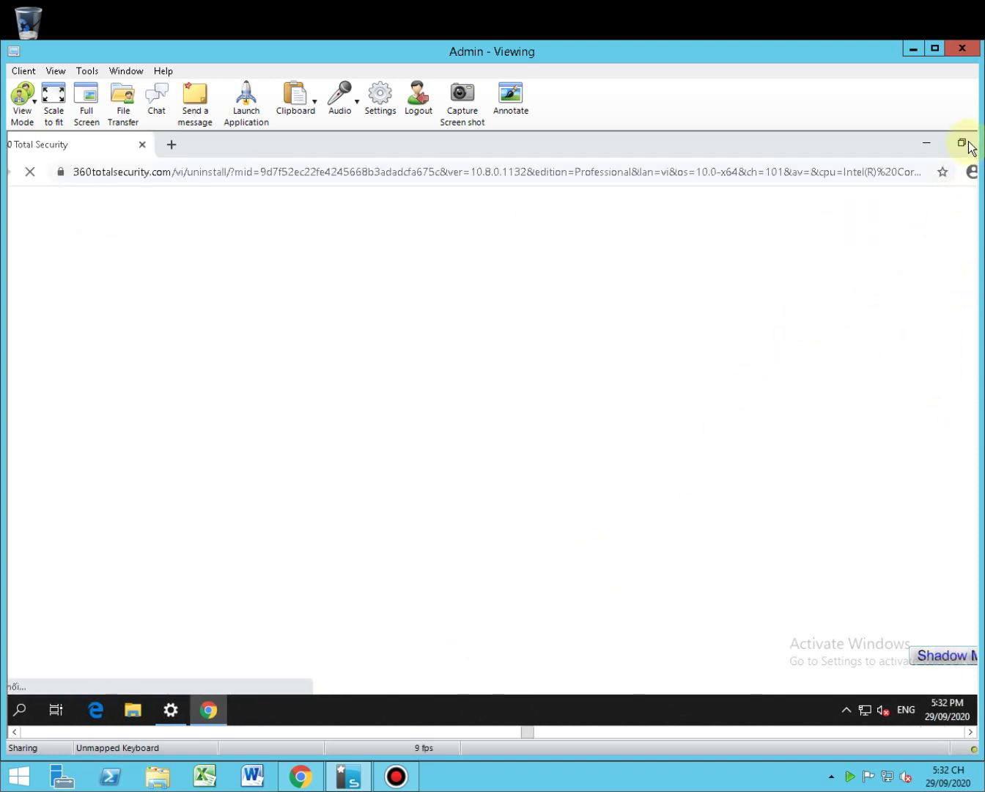
click(956, 145)
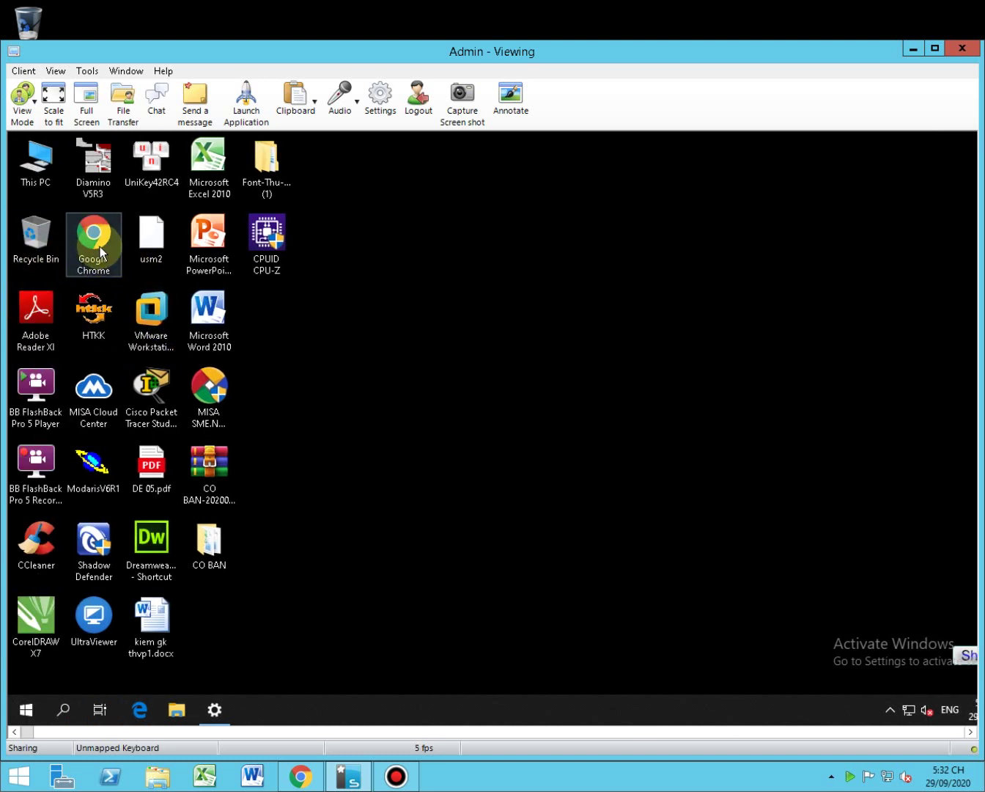
Open Google Chrome and search Google for "360 security"
click(100, 246)
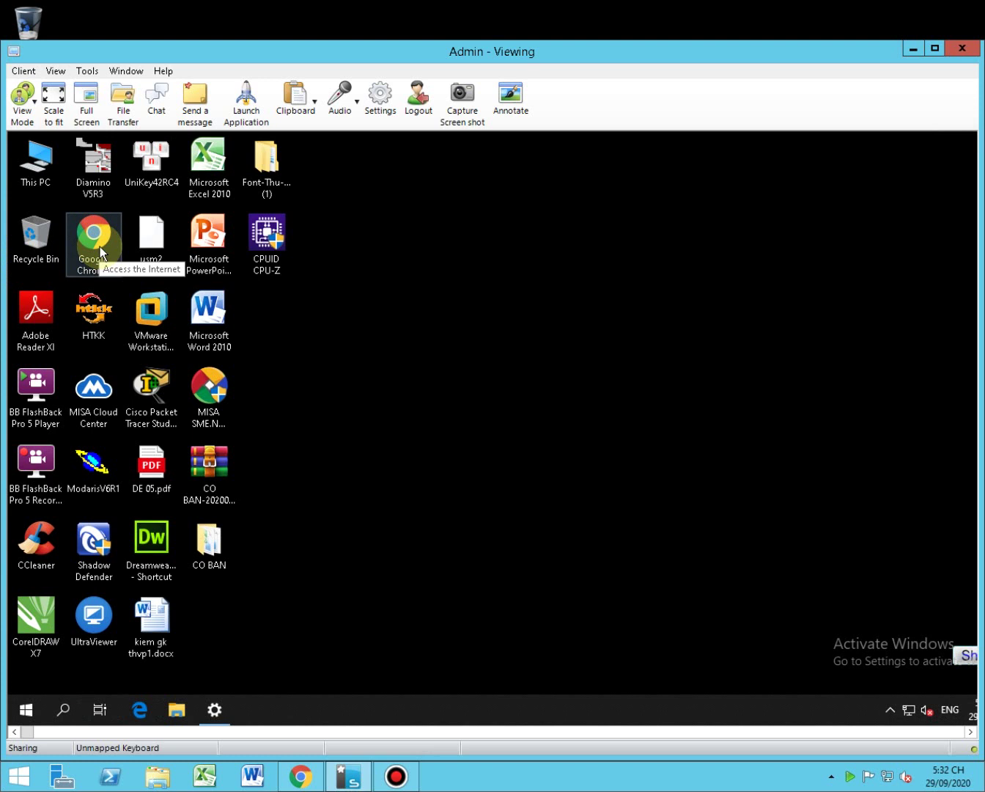
double_click(100, 246)
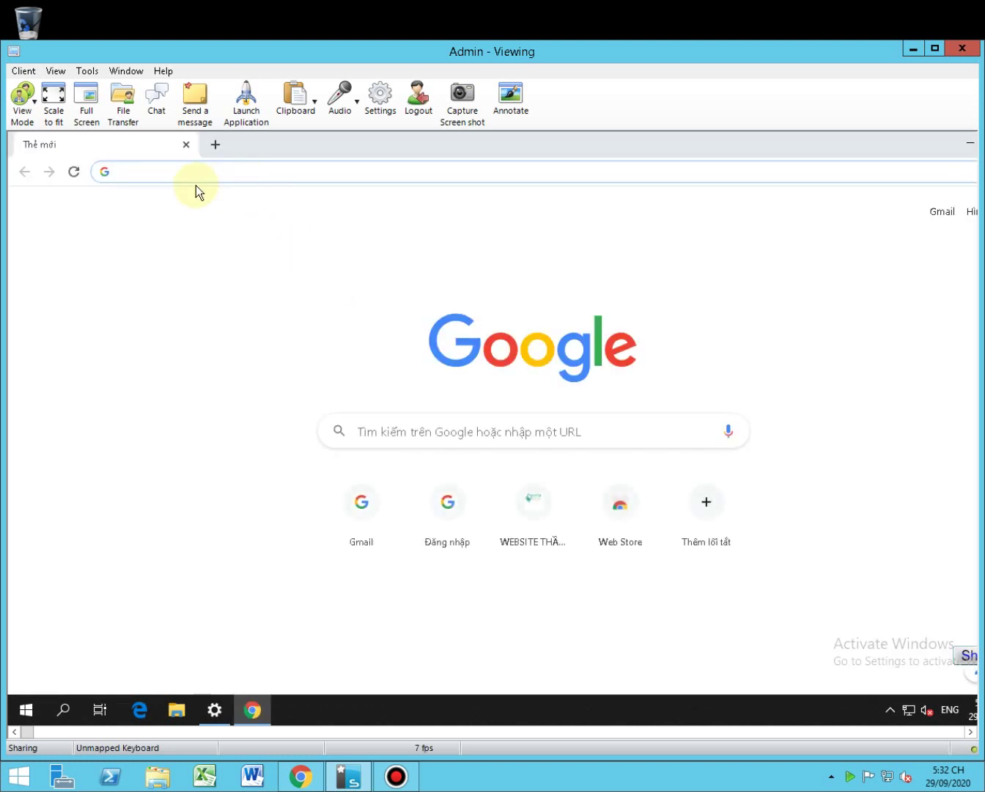
click(181, 167)
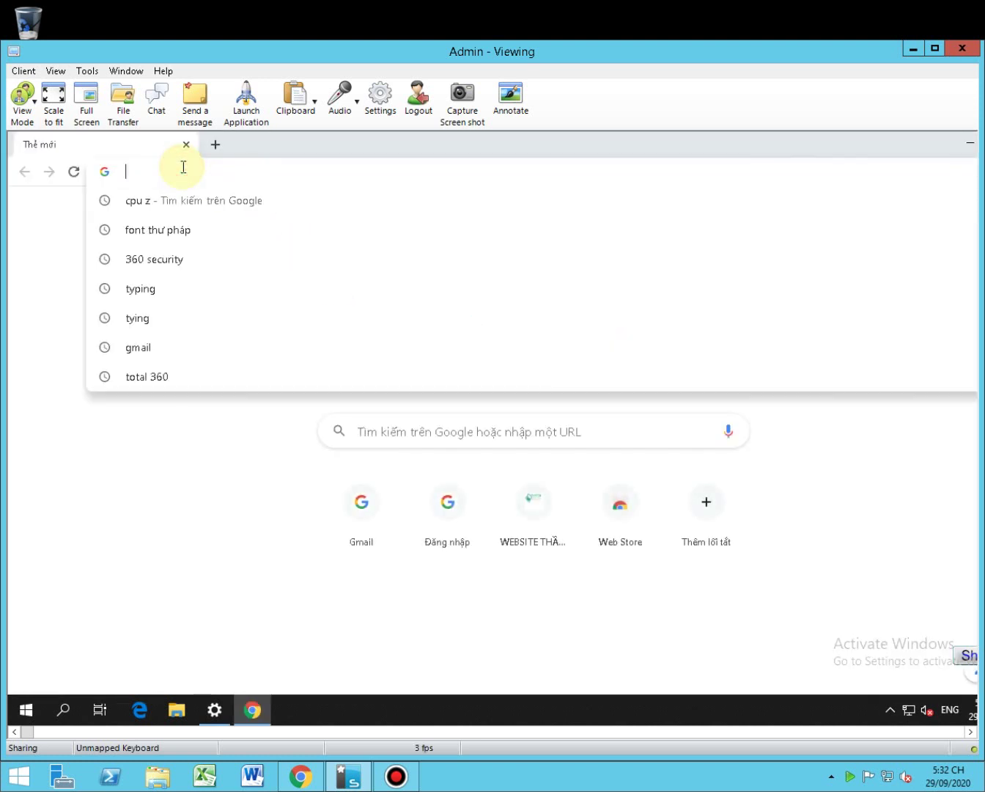
text(3)
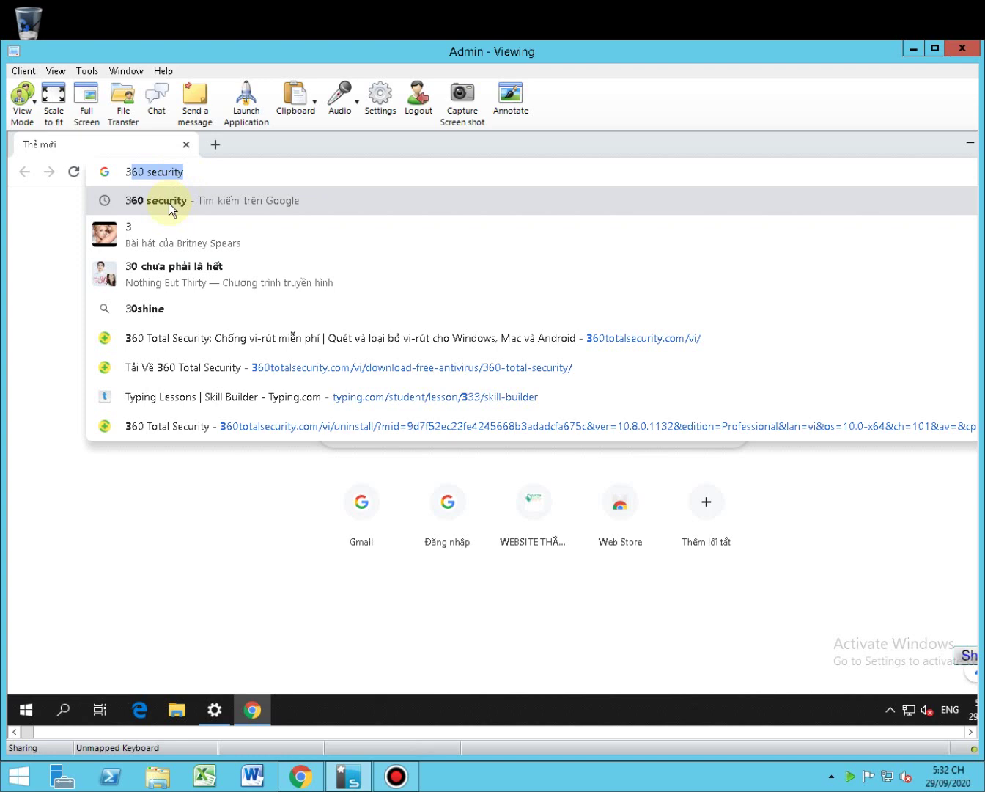
click(169, 203)
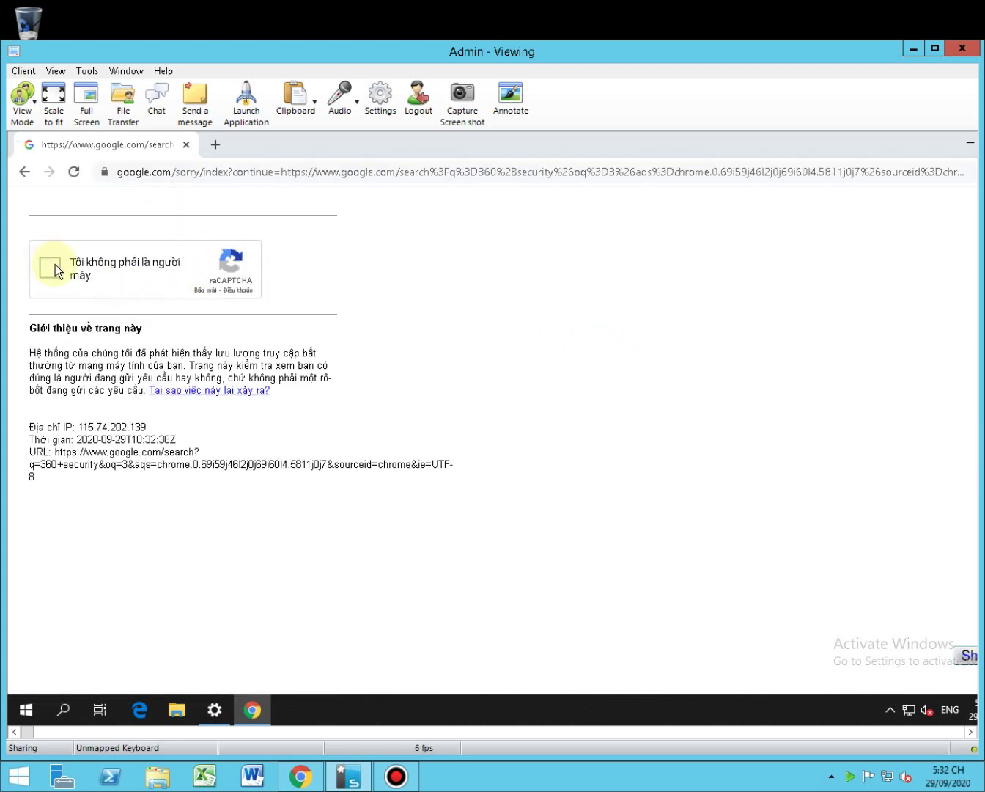
Complete the reCAPTCHA check by selecting every image containing a bicycle and submitting the verification
click(53, 267)
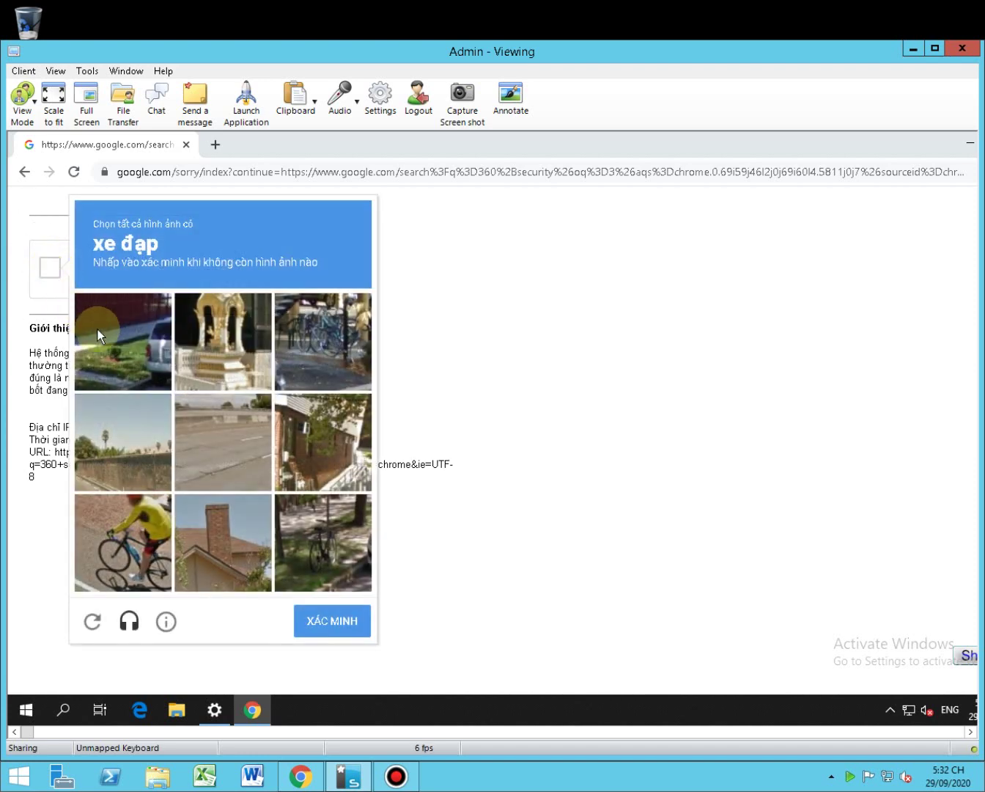
click(143, 530)
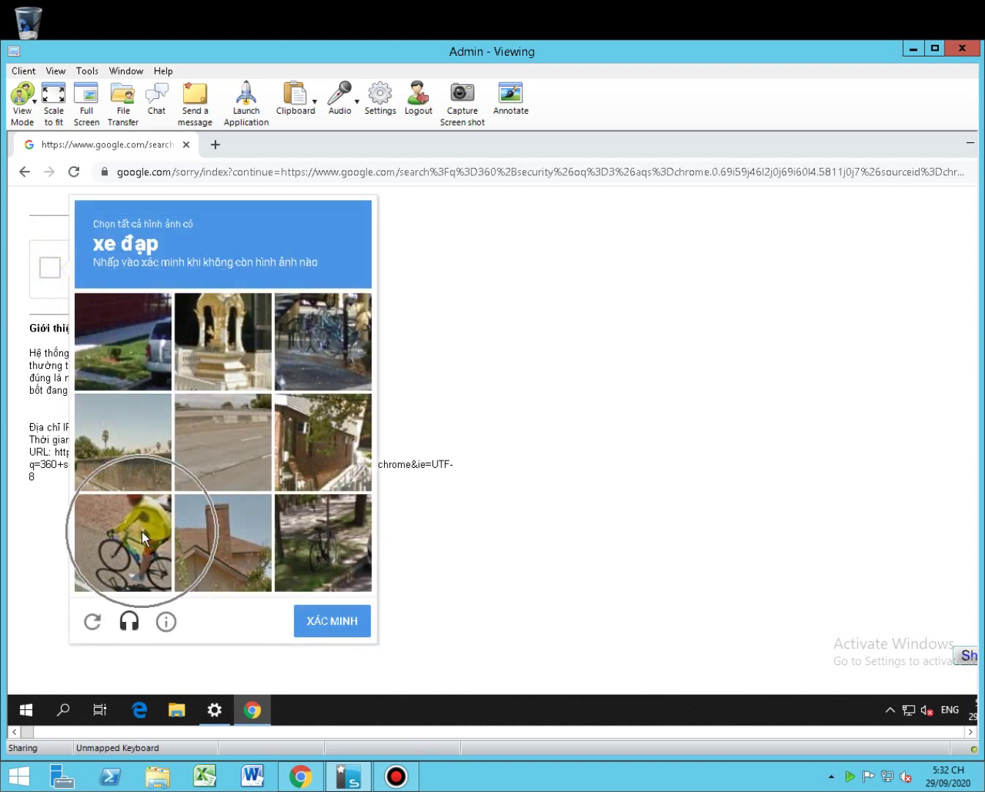
click(319, 533)
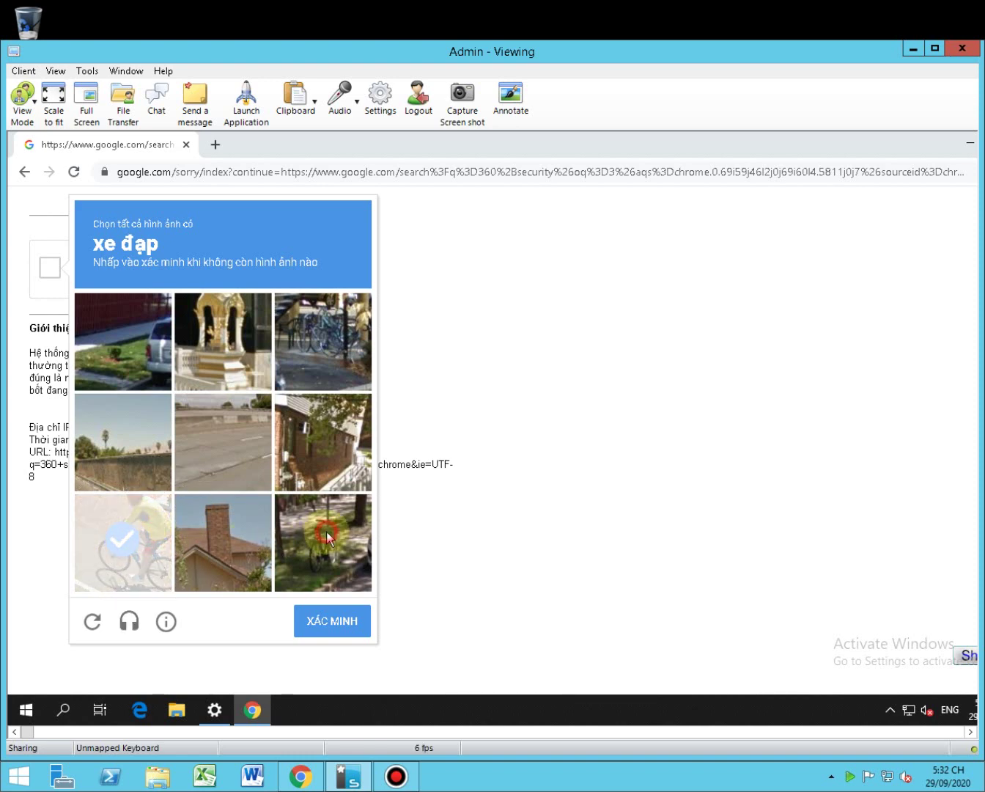
click(126, 539)
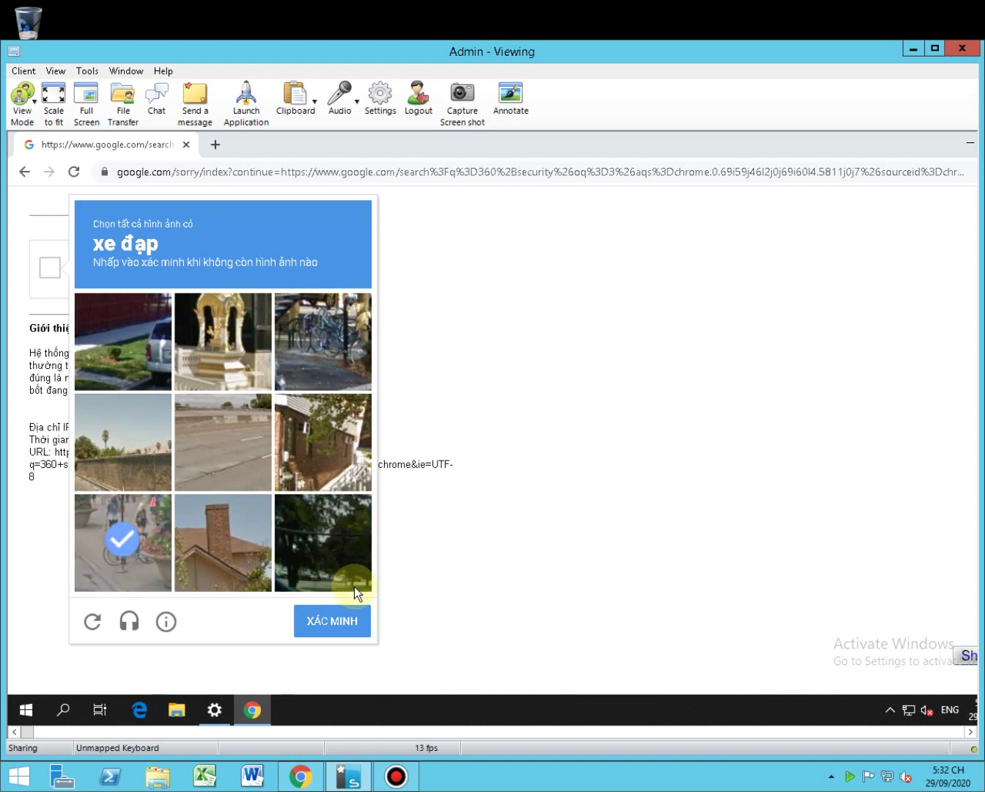
click(326, 345)
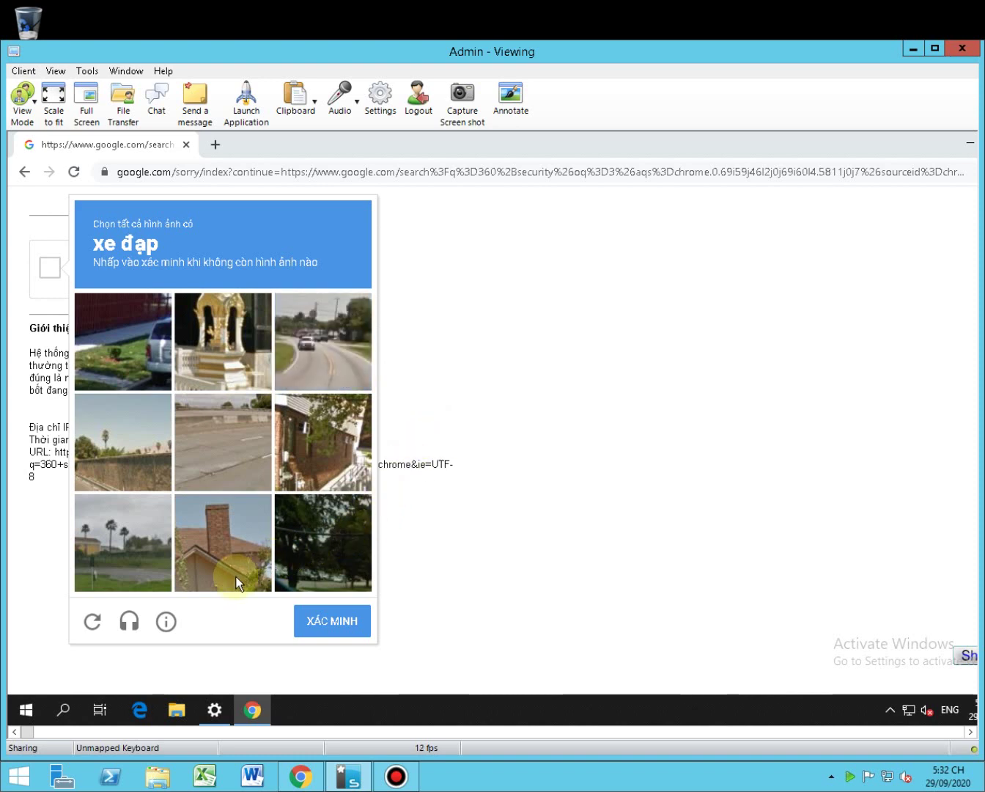
click(333, 622)
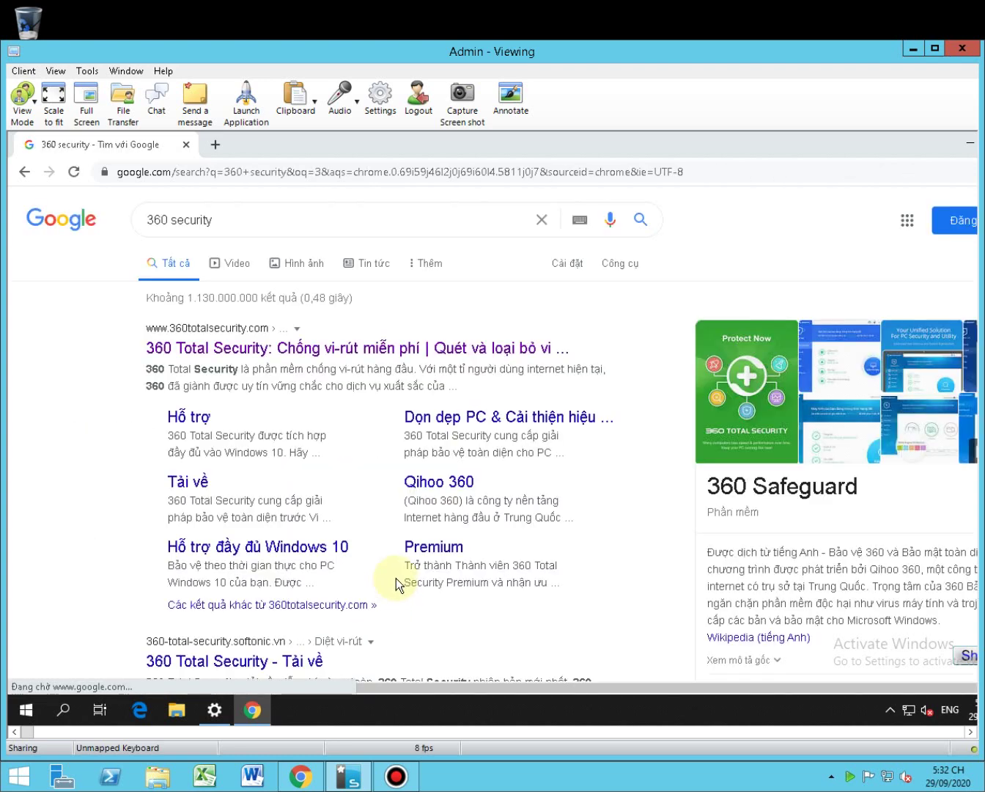
Open the official 360totalsecurity.com/vi/ site from the search results and download 360 Total Security
click(236, 349)
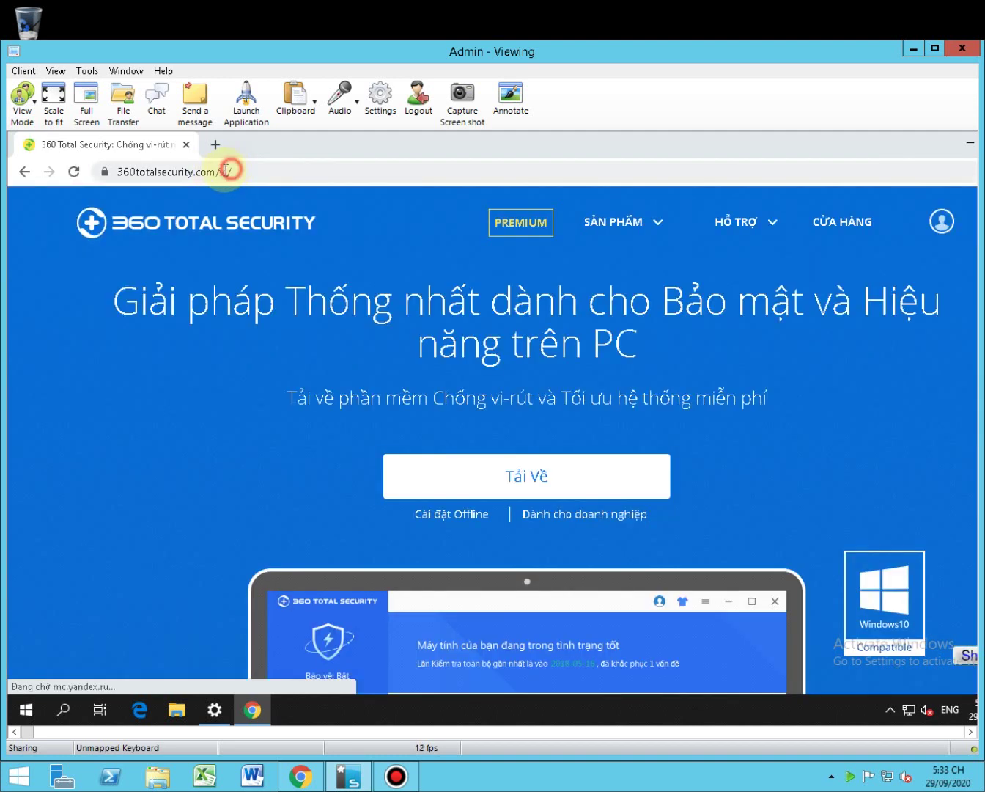
drag(232, 172, 103, 171)
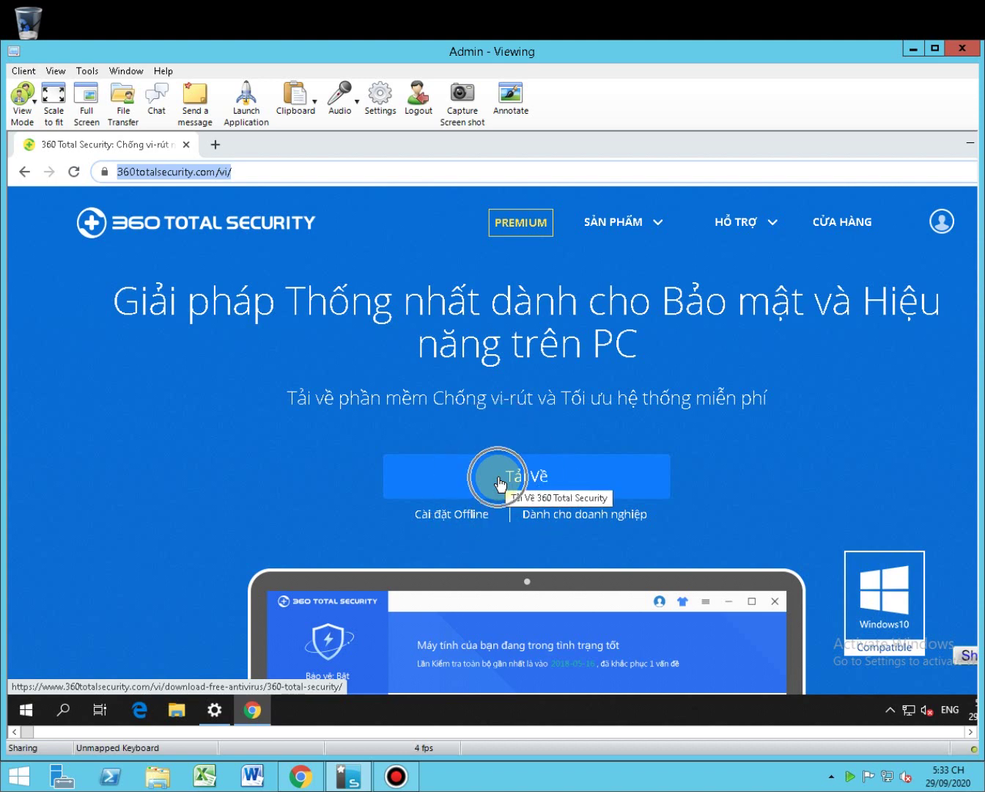
click(500, 484)
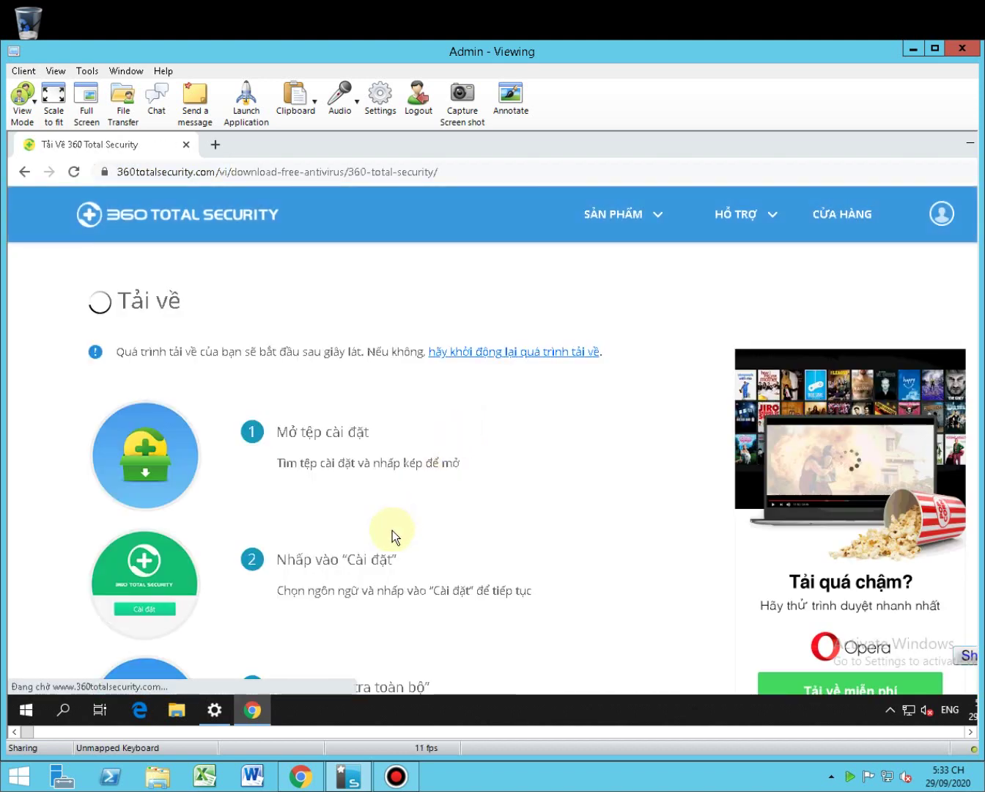
Run the downloaded 360TS_Setup installer to open the 360 Total Security setup window
scroll(392, 530, down, 4)
scroll(246, 666, down, 2)
mouse_move(242, 713)
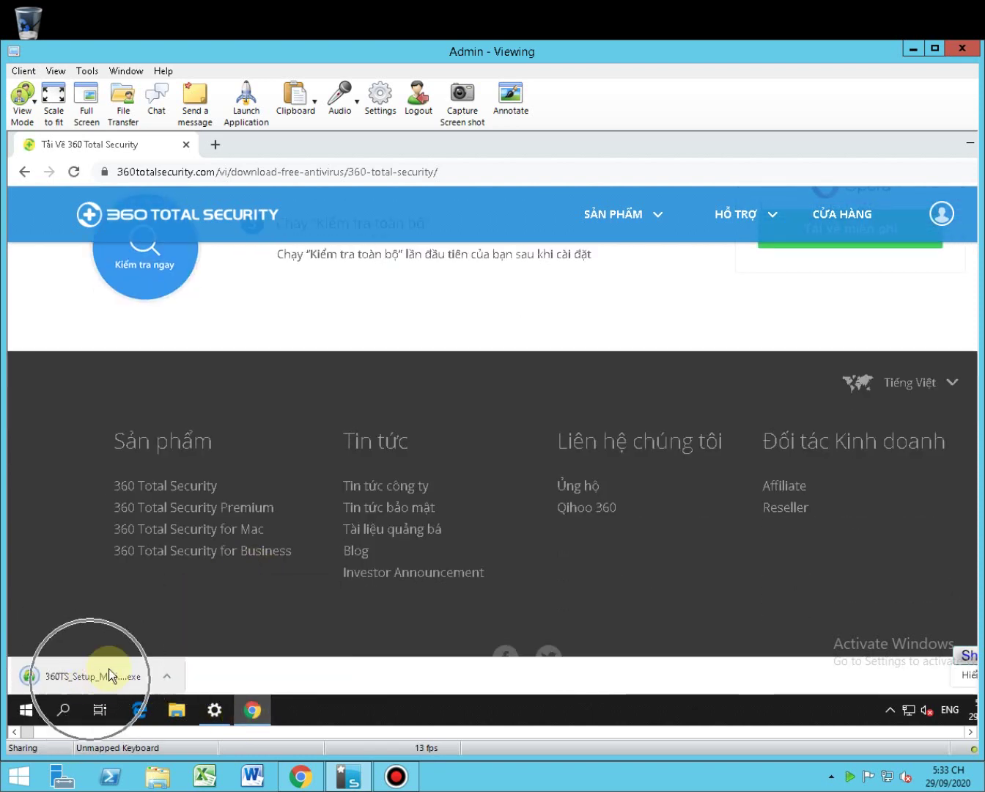
click(95, 680)
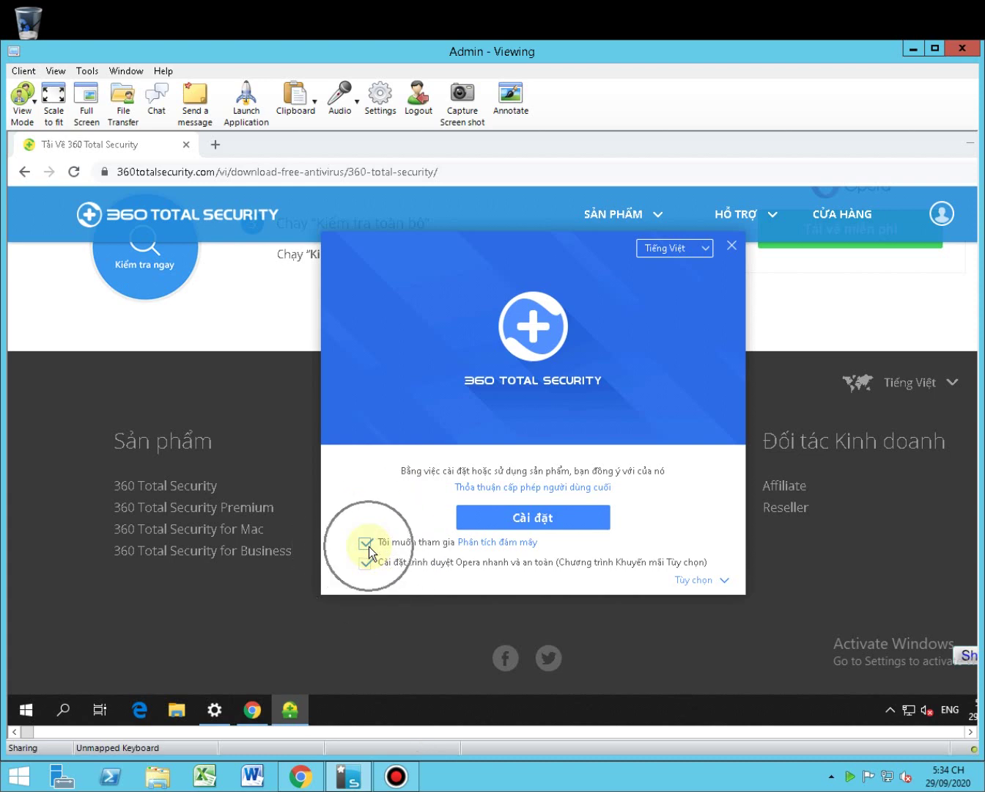
Opt out of cloud analysis (Phân tích đám mây) and the Opera browser offer, and start installing 360 Total Security
click(369, 546)
click(369, 545)
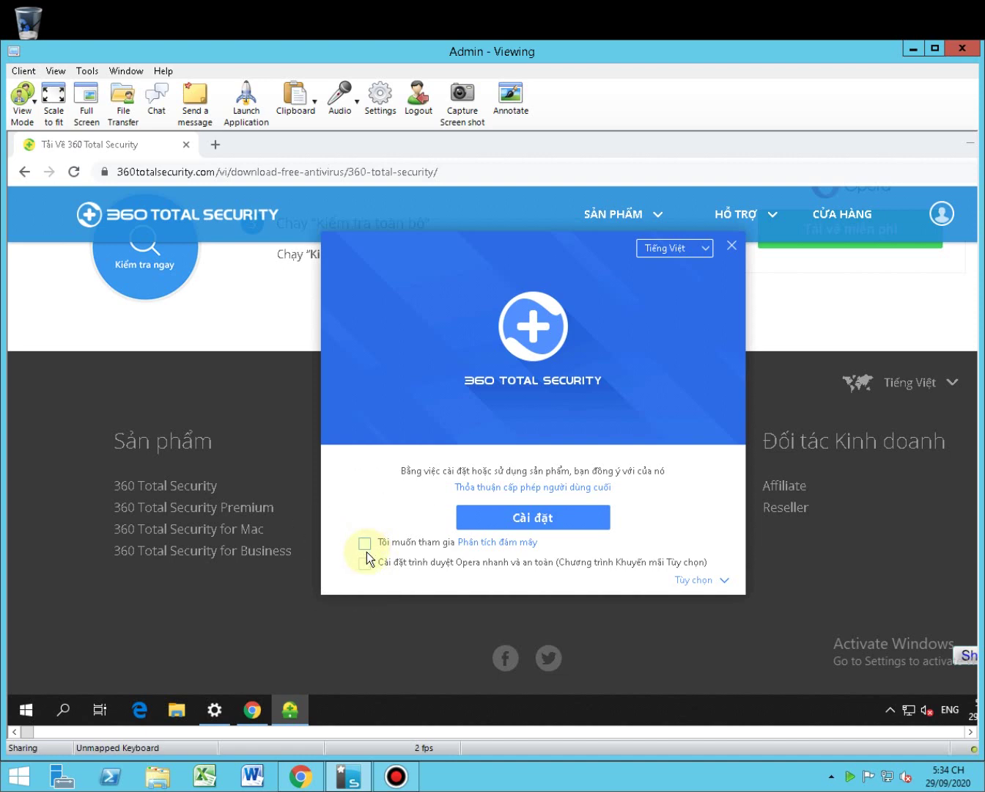
click(491, 563)
click(525, 517)
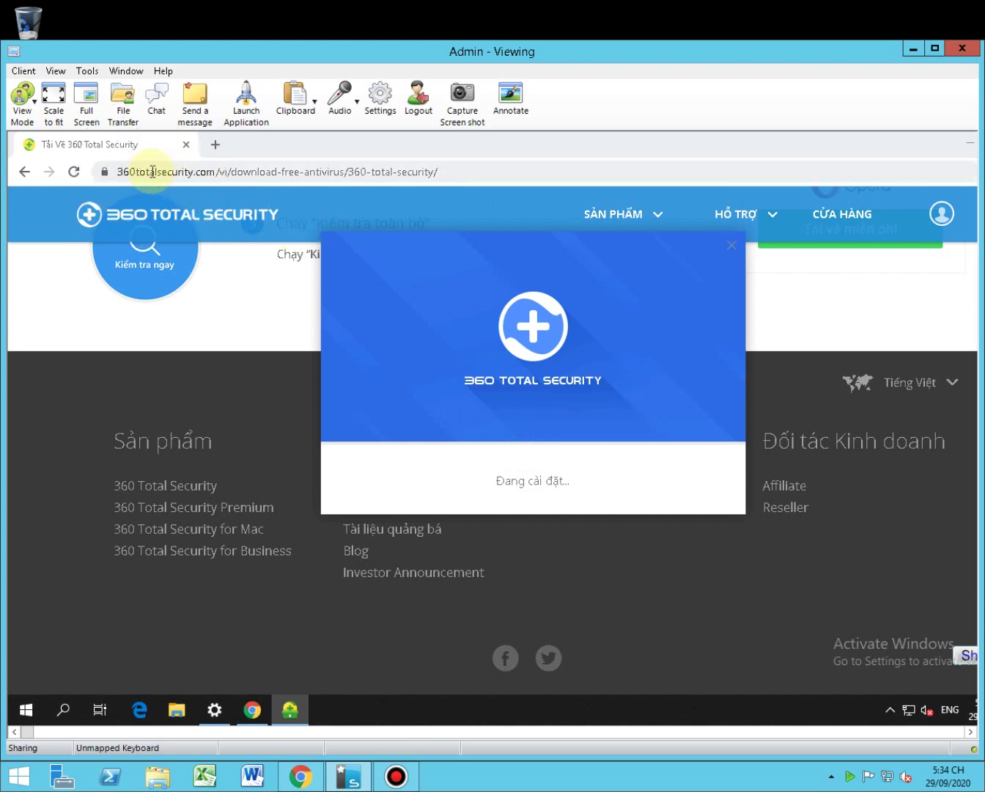
End the NetSupport School show that is broadcasting the screen to the students
right_click(848, 776)
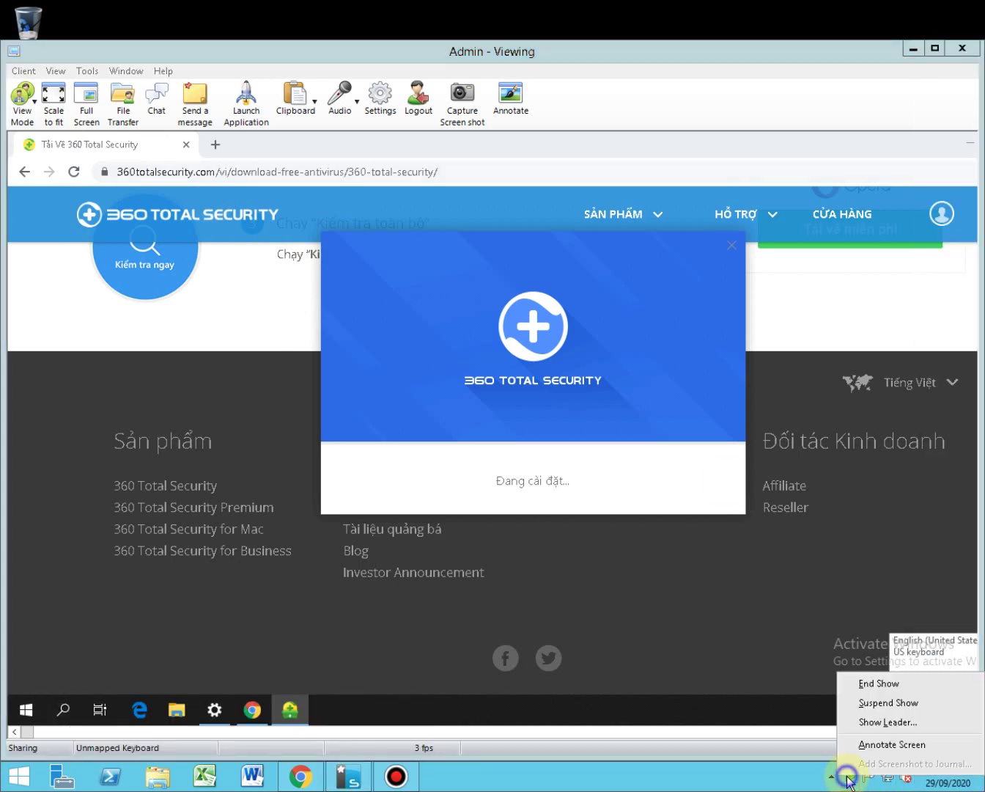
click(857, 684)
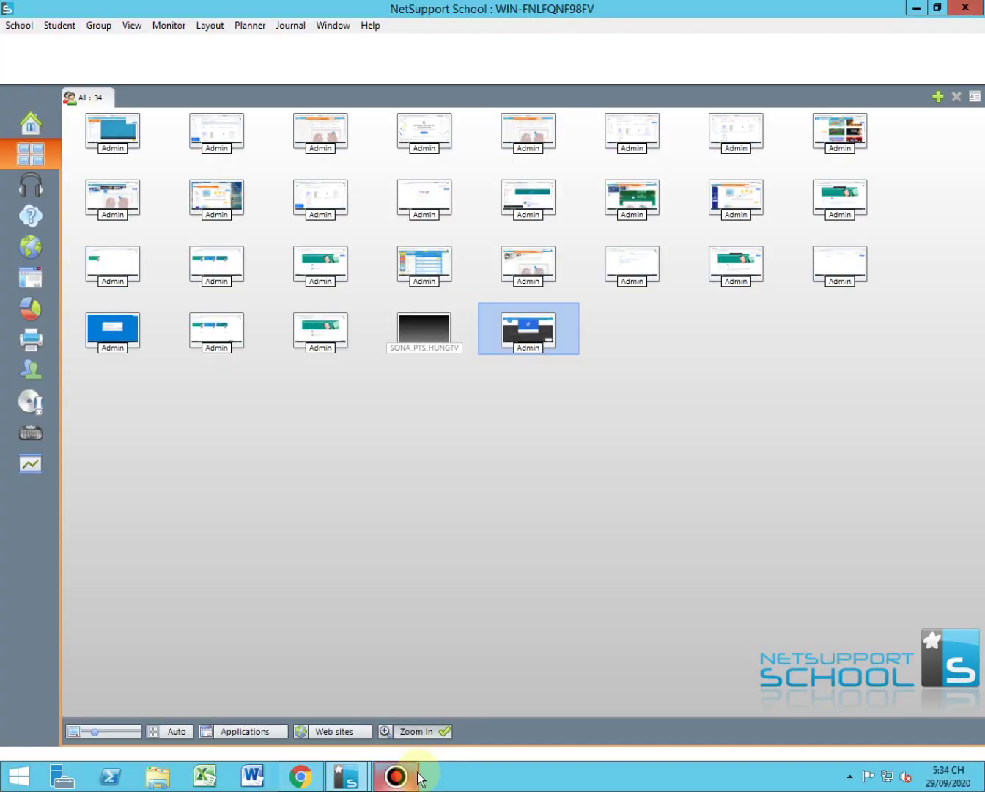
click(400, 777)
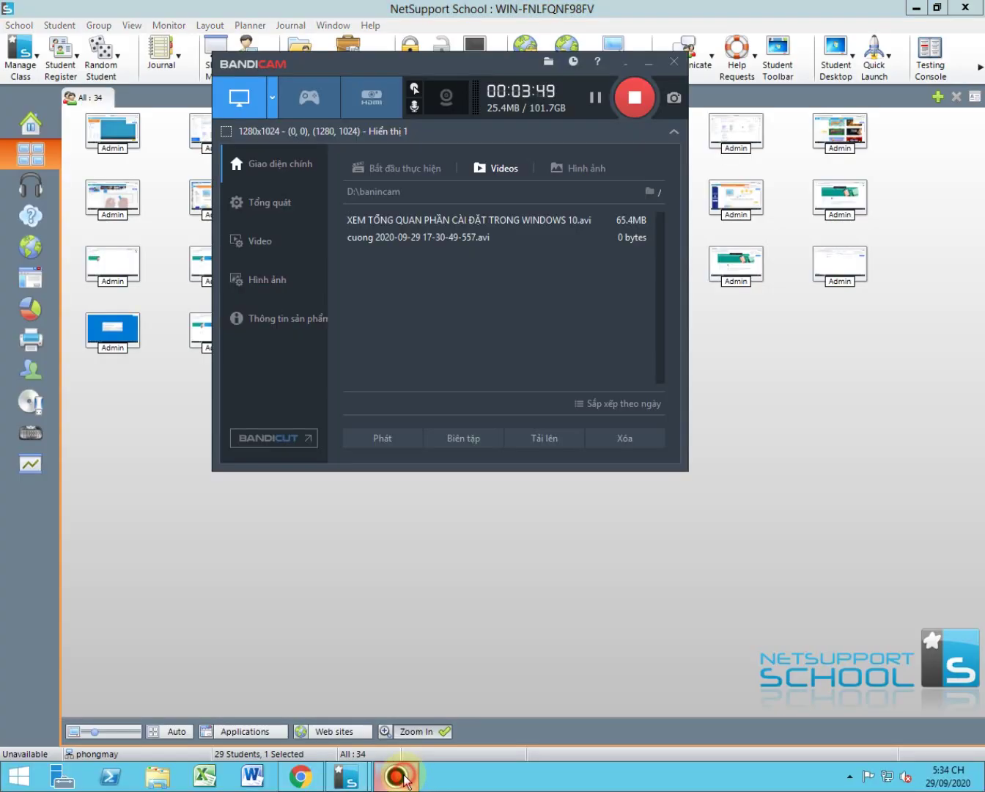
click(595, 103)
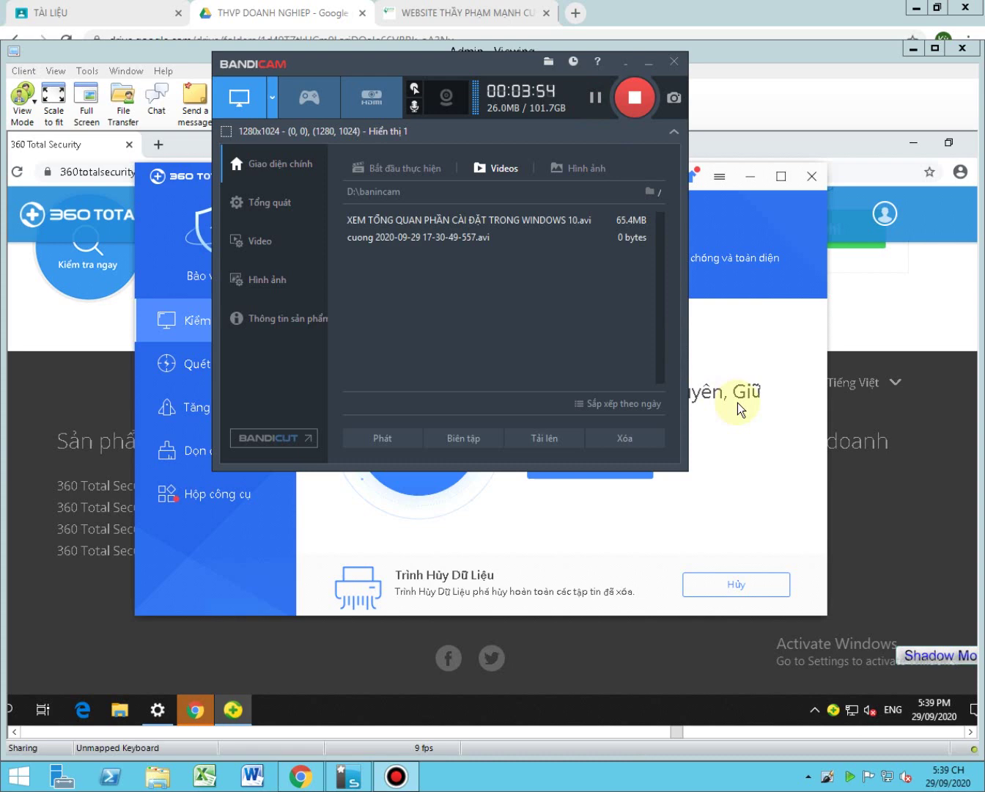
Return to the remote viewer and examine the 360 Total Security virus scan page (Quét vi-rút), including the full scan option (Quét toàn bộ)
click(770, 380)
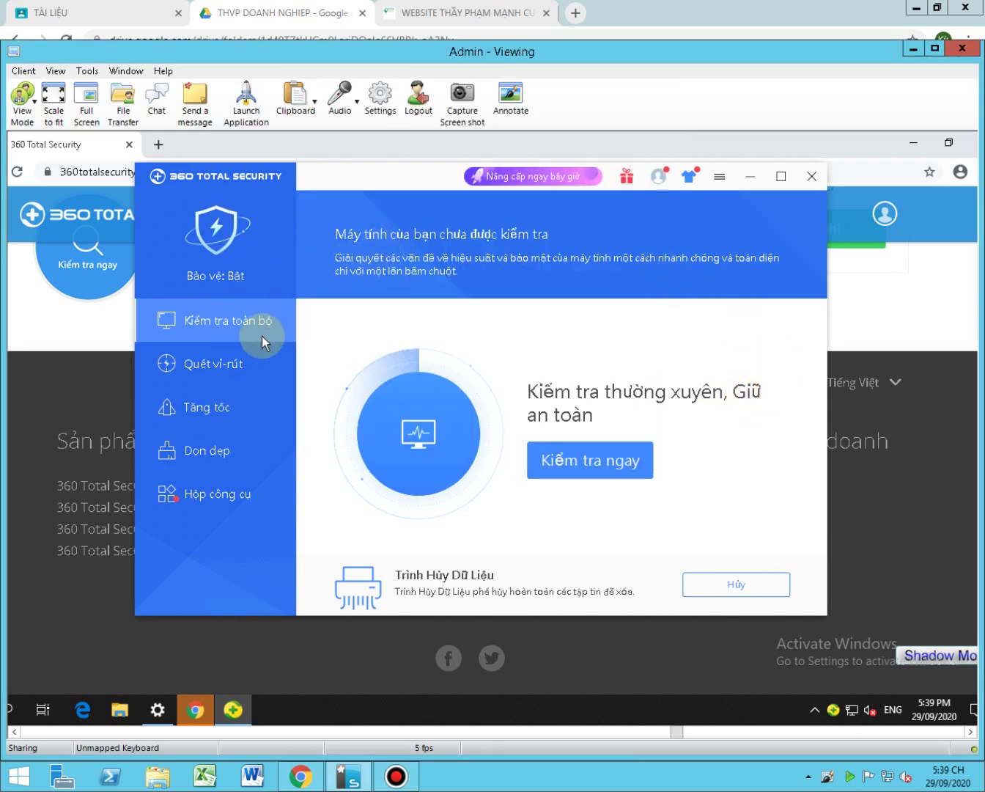
click(228, 364)
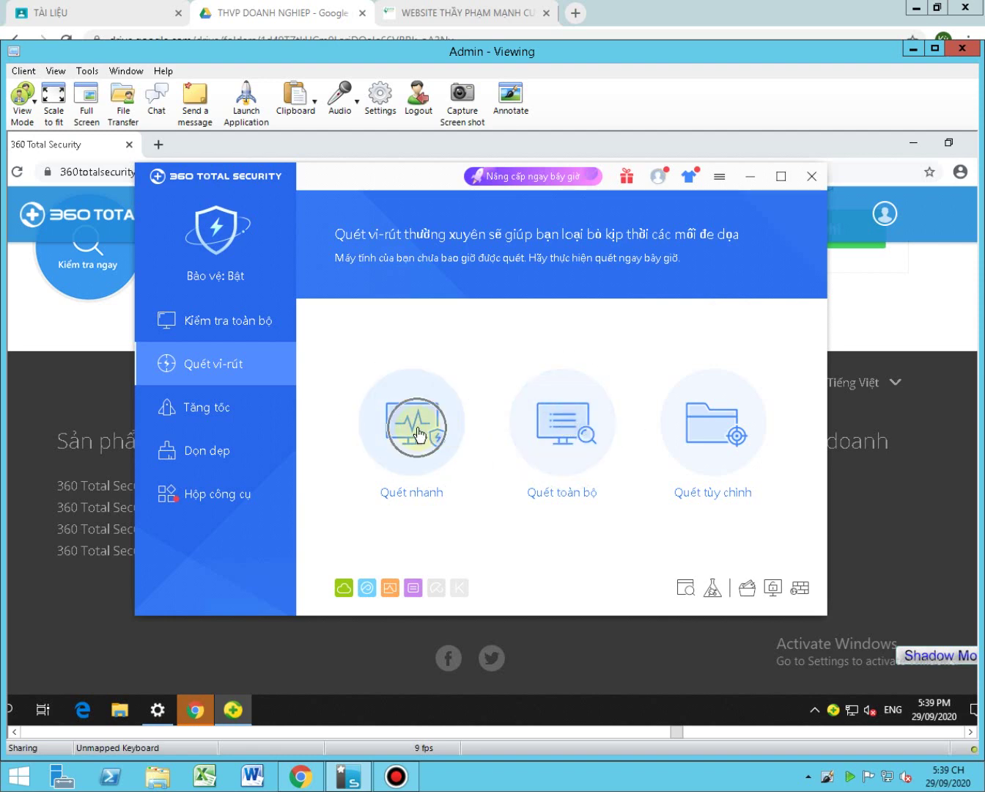
click(556, 428)
click(557, 427)
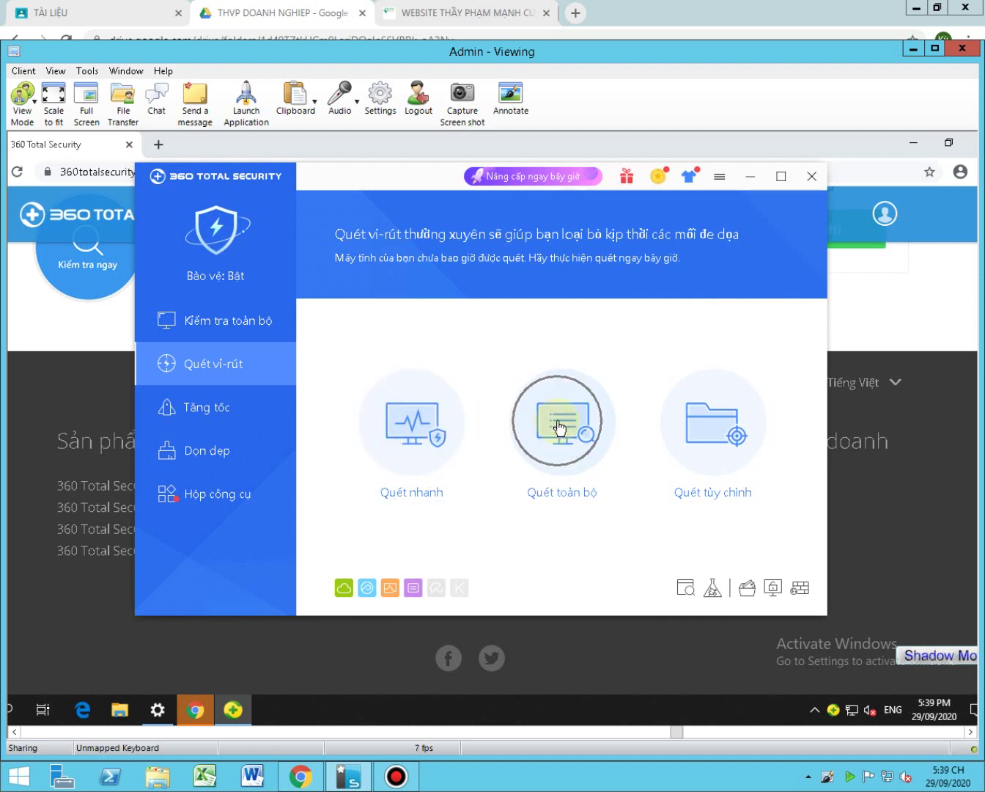
click(559, 427)
Examine the speedup page (Tăng tốc) of 360 Total Security and its scan option (Quét)
click(233, 407)
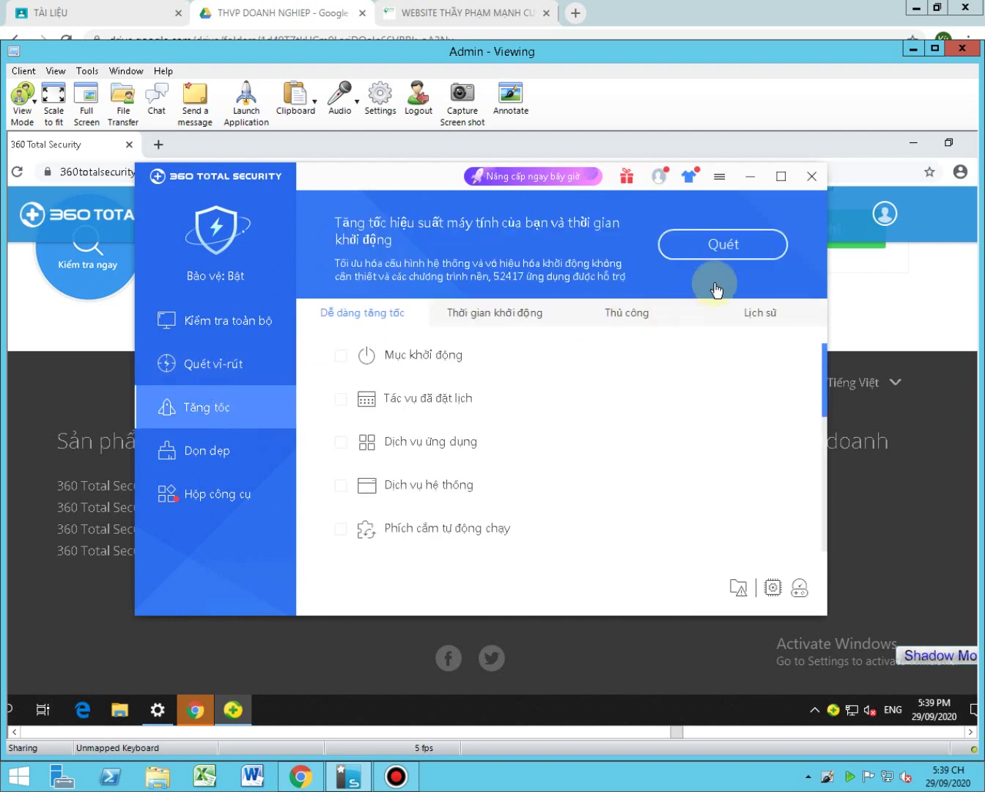
click(712, 247)
click(713, 249)
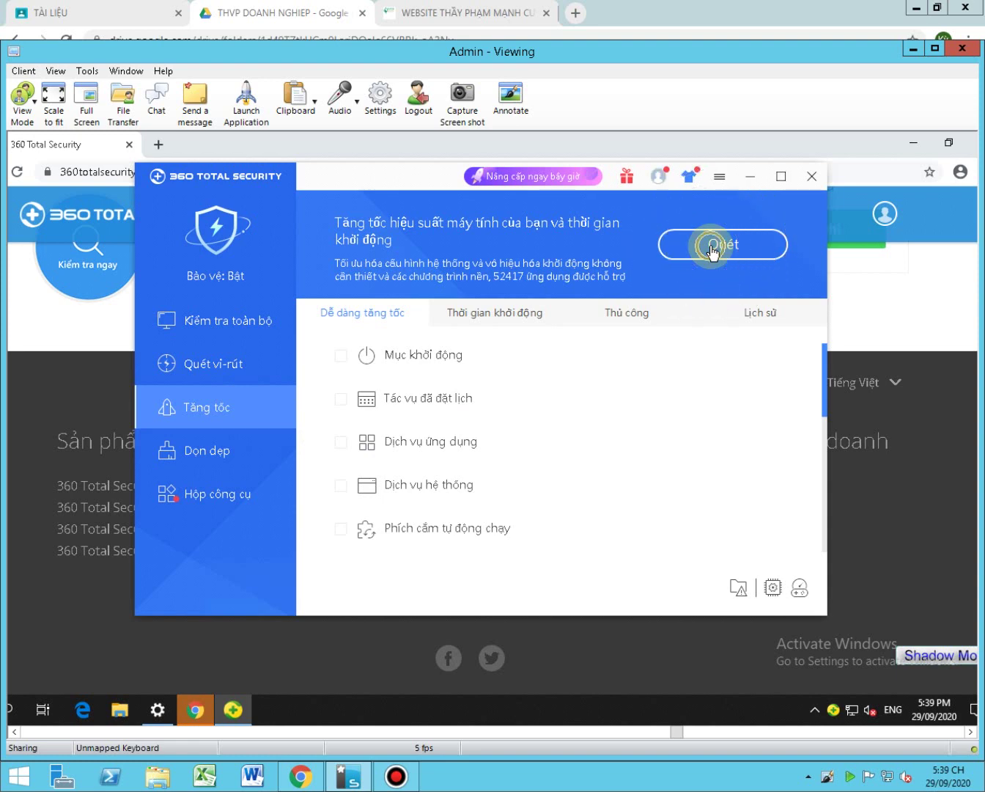
Review the cleanup page (Dọn dẹp) with its scan option, and close the 360 Total Security window
click(227, 451)
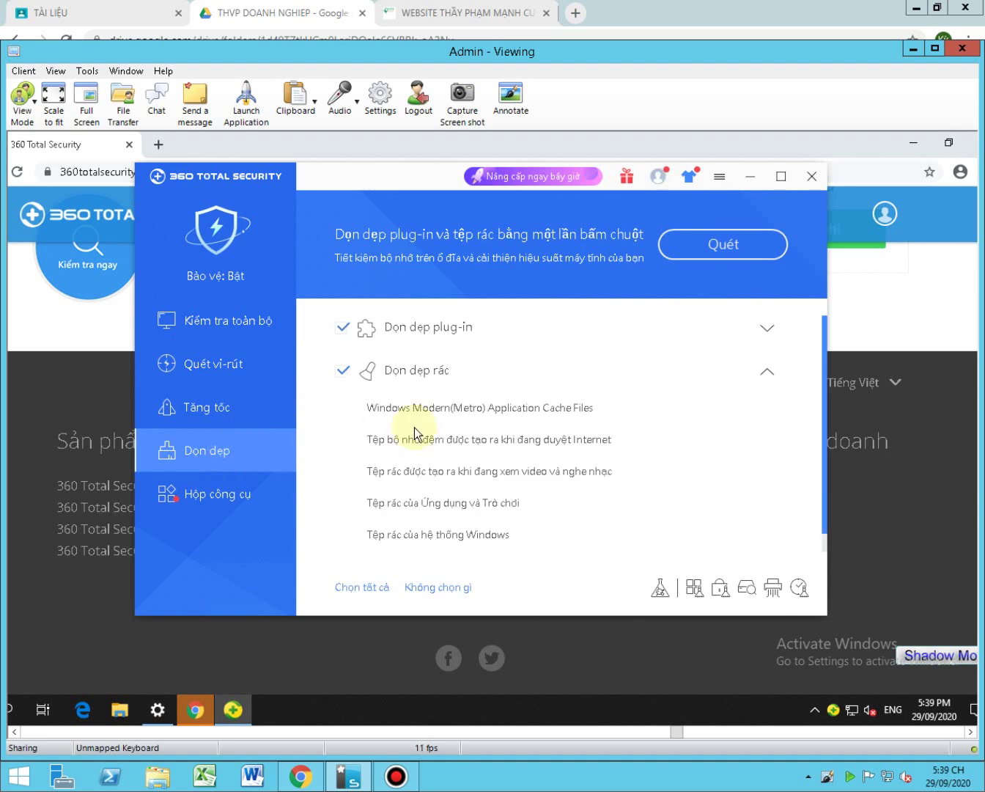
click(735, 254)
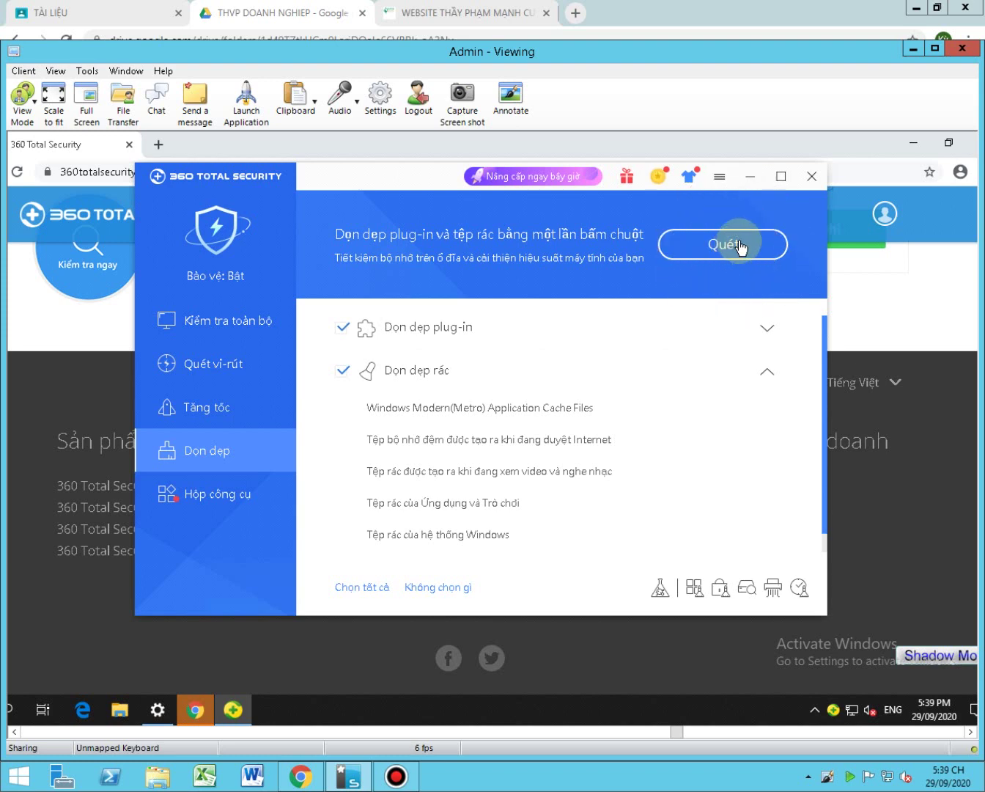
click(813, 174)
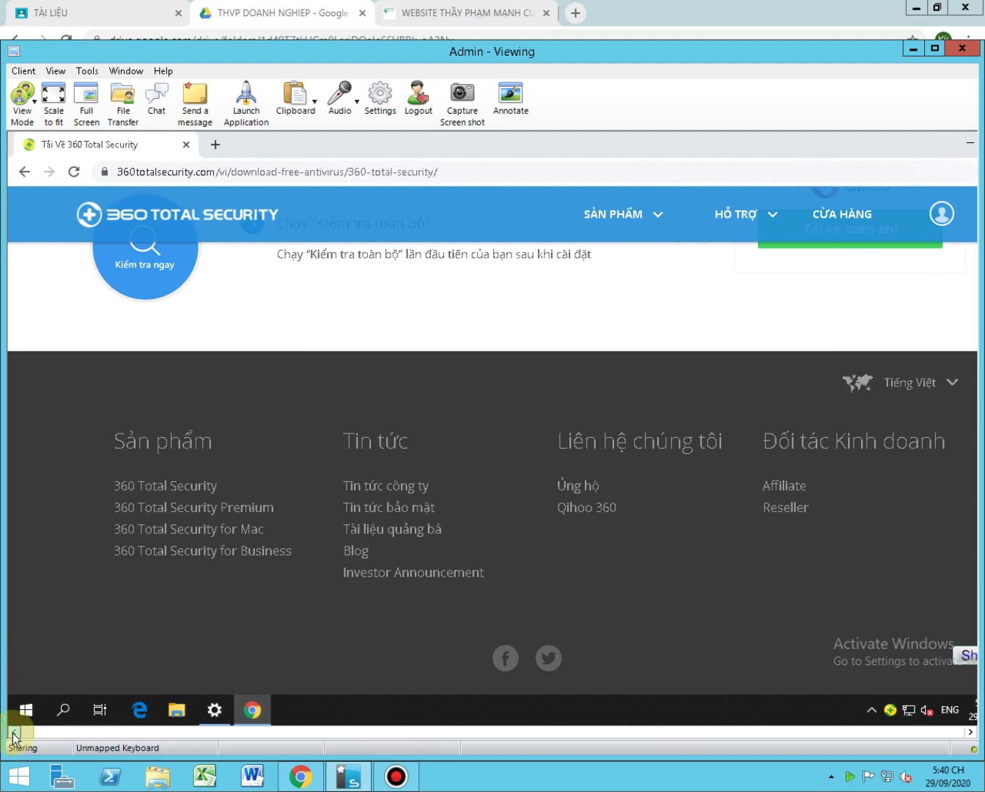
Open the Apps & features settings on the remote computer and launch the uninstall of 360 Total Security
click(24, 709)
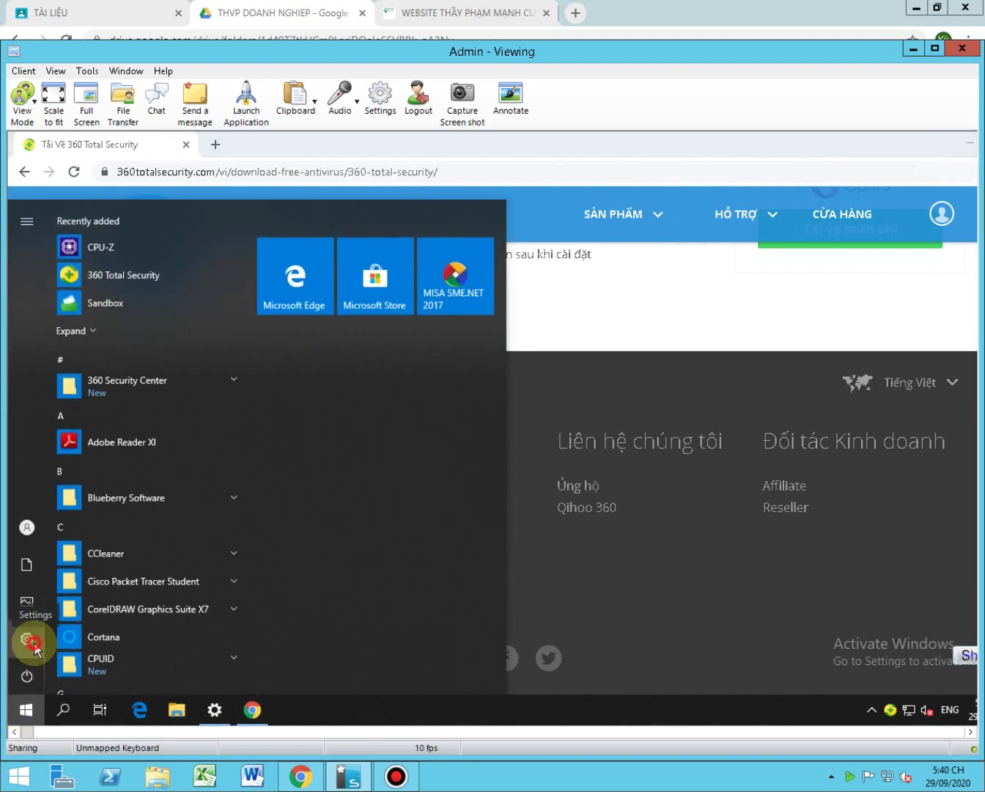
click(30, 641)
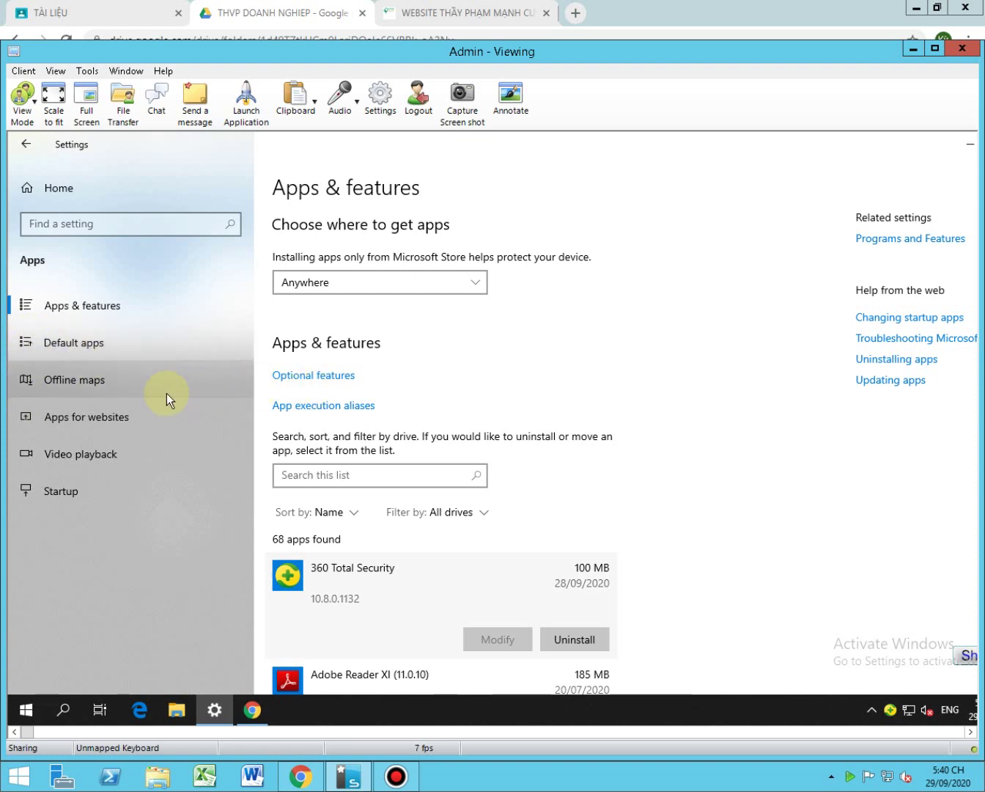
scroll(370, 607, down, 3)
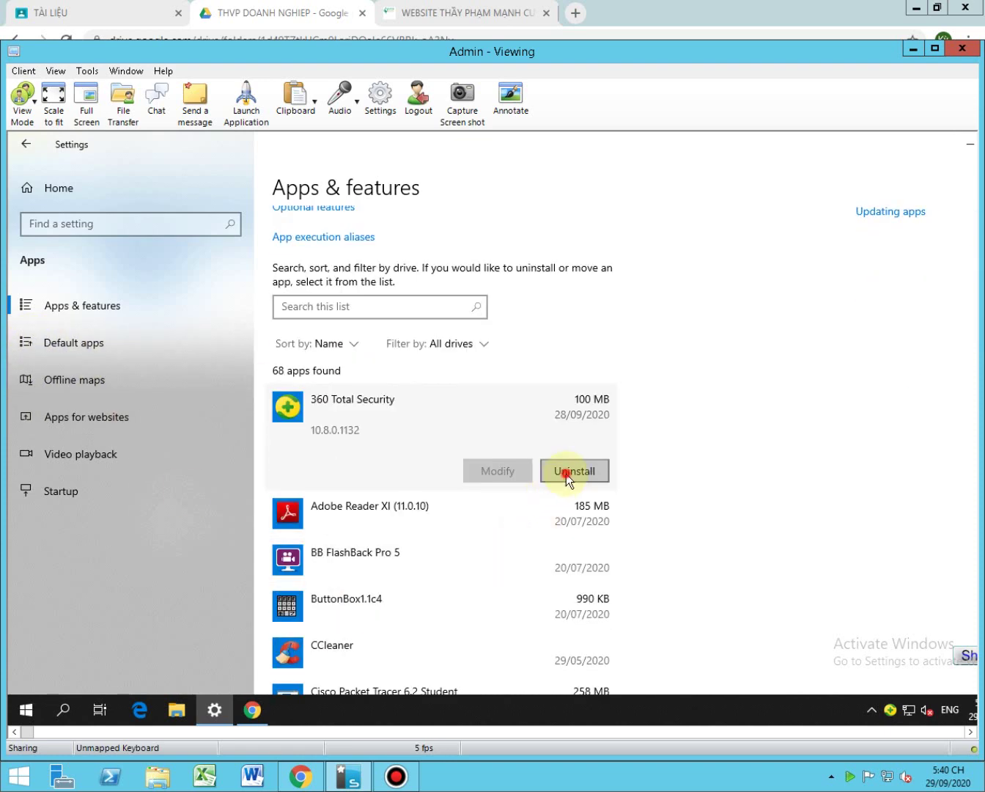
click(566, 473)
click(638, 435)
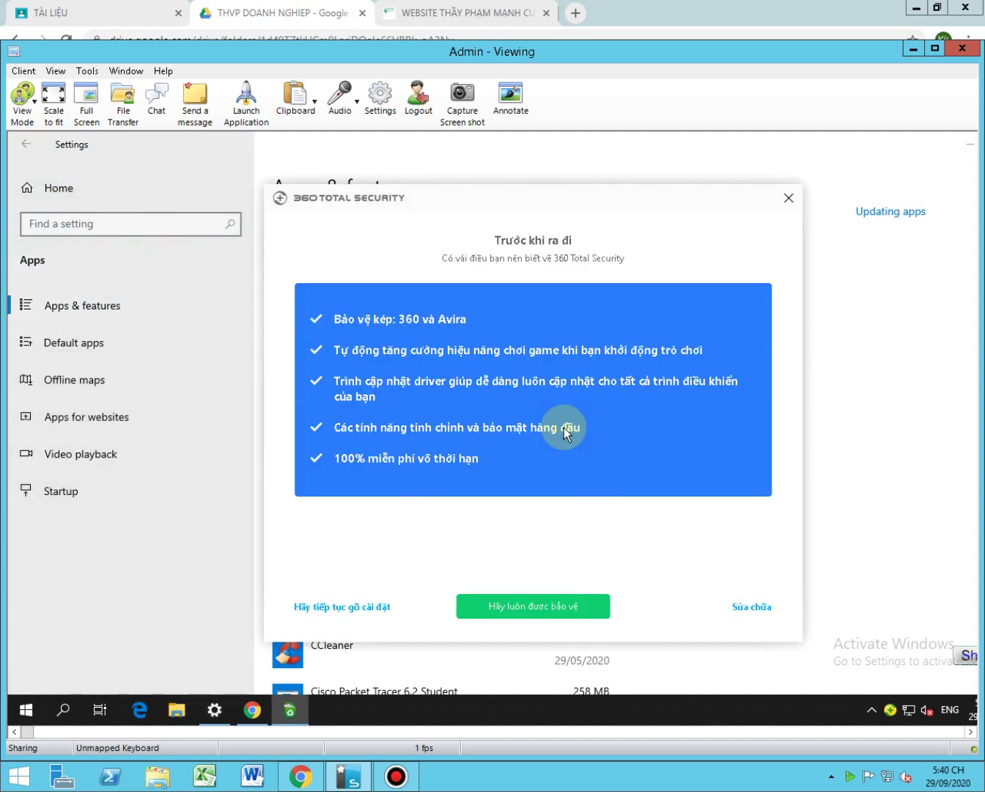
Continue the uninstall with both removal options left cleared, and confirm removing 360 Total Security permanently
click(346, 611)
click(347, 611)
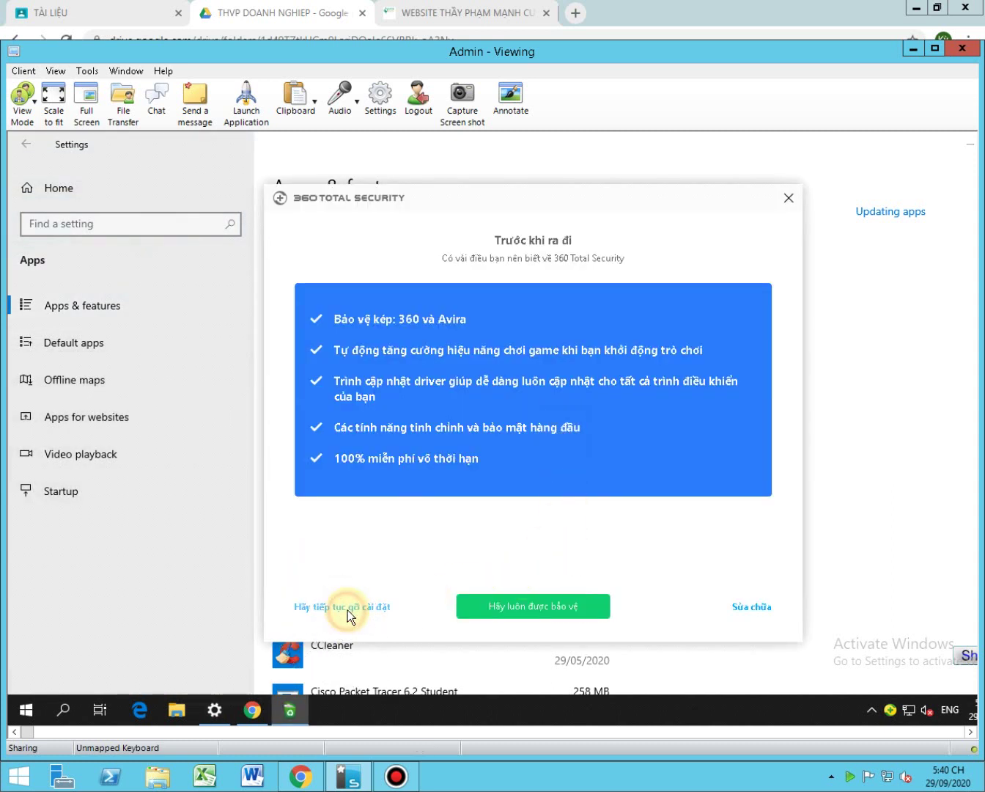
click(354, 608)
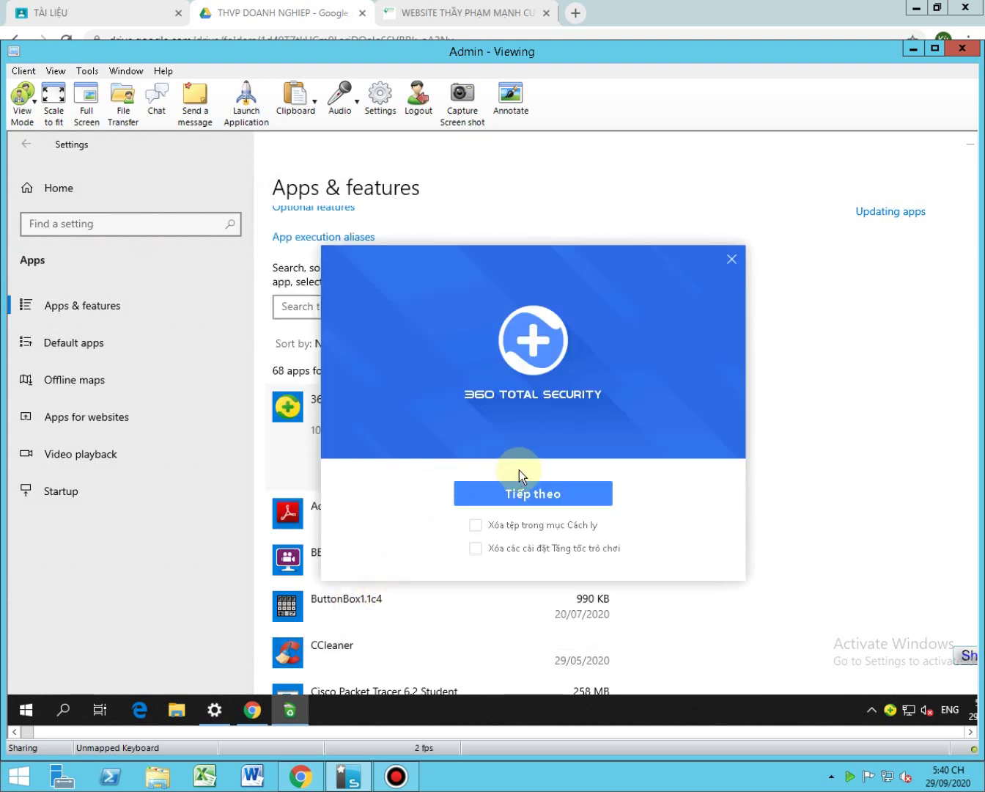
click(536, 493)
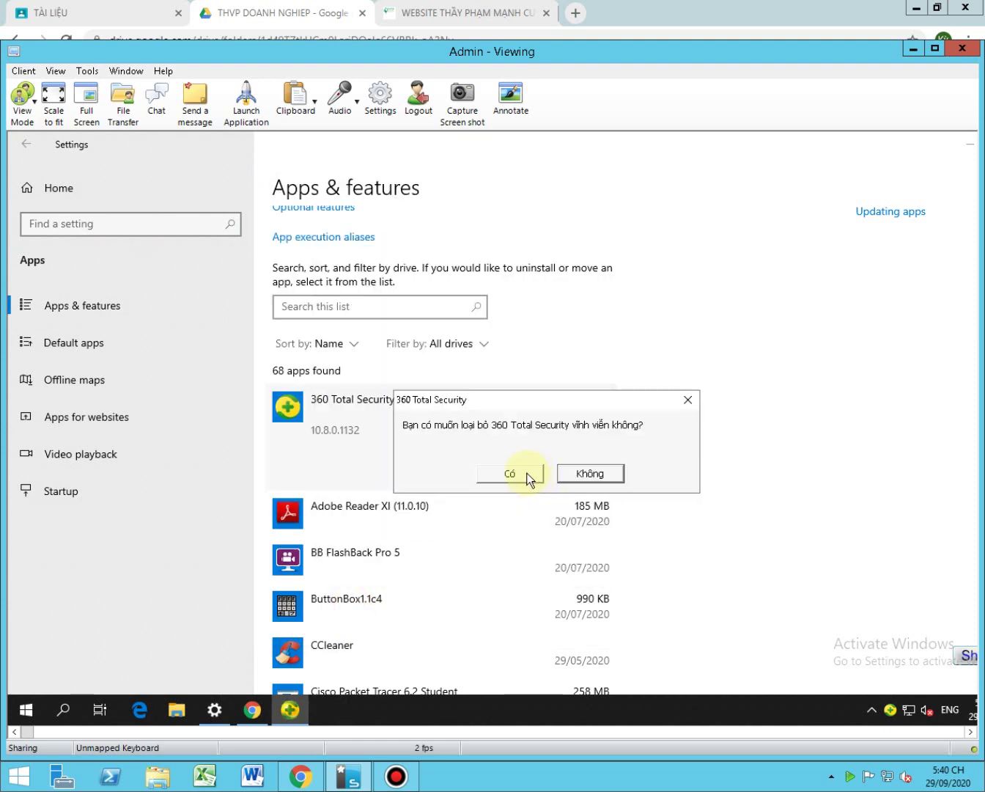
click(528, 475)
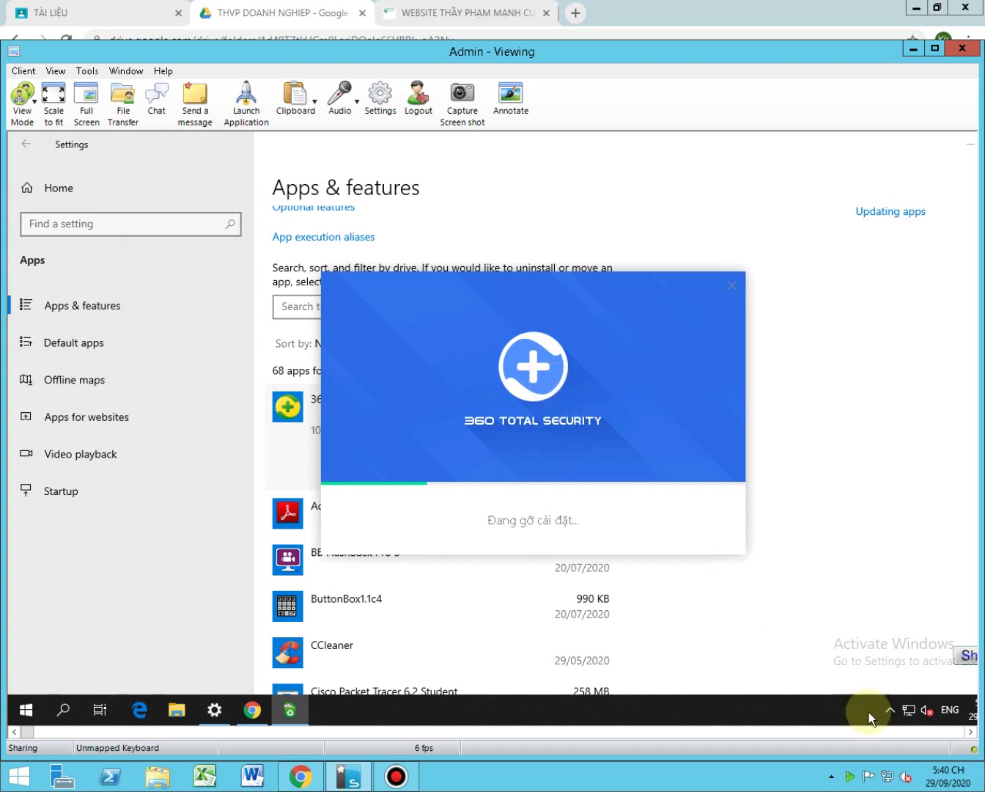
click(396, 776)
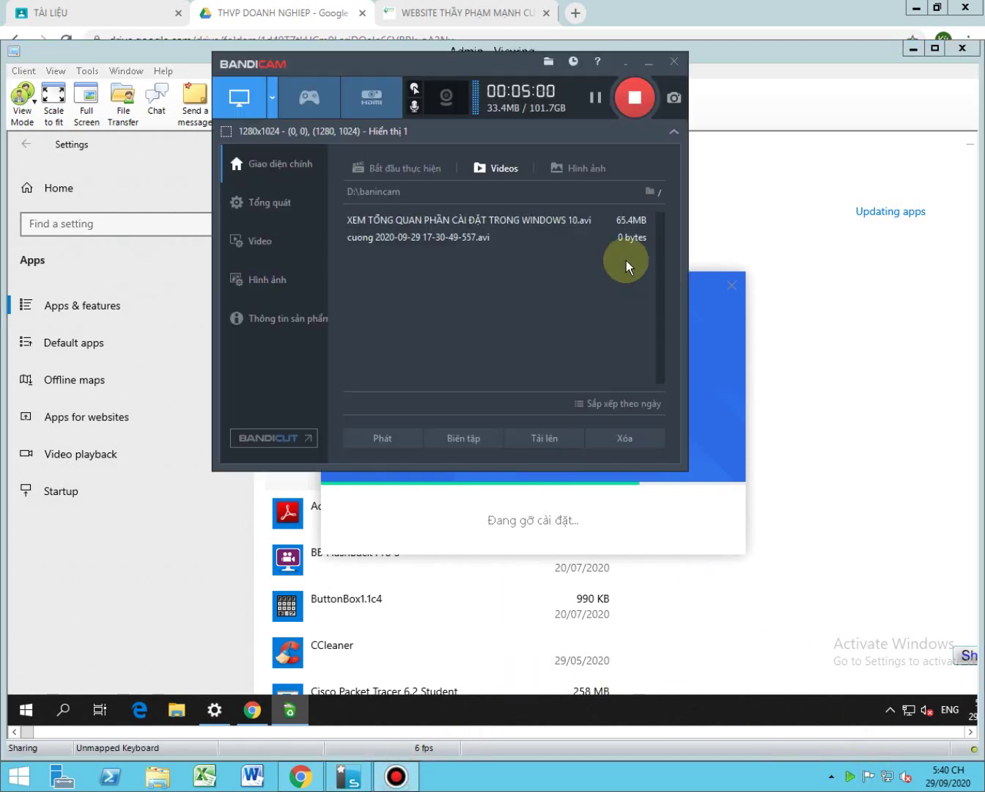